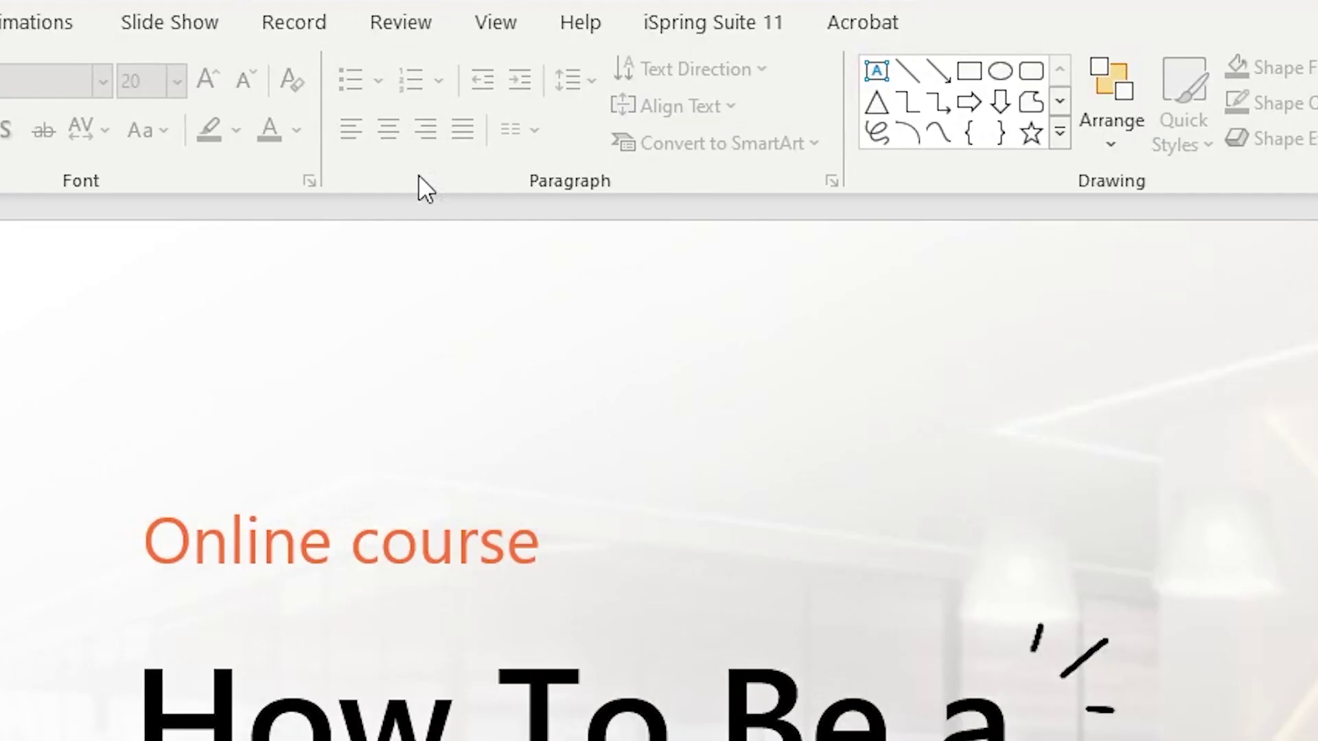
# - Show the iSpring Suite 11 tab's Quiz, Interaction and Role-Play tools over the mentor course deck
pyautogui.click(712, 28)
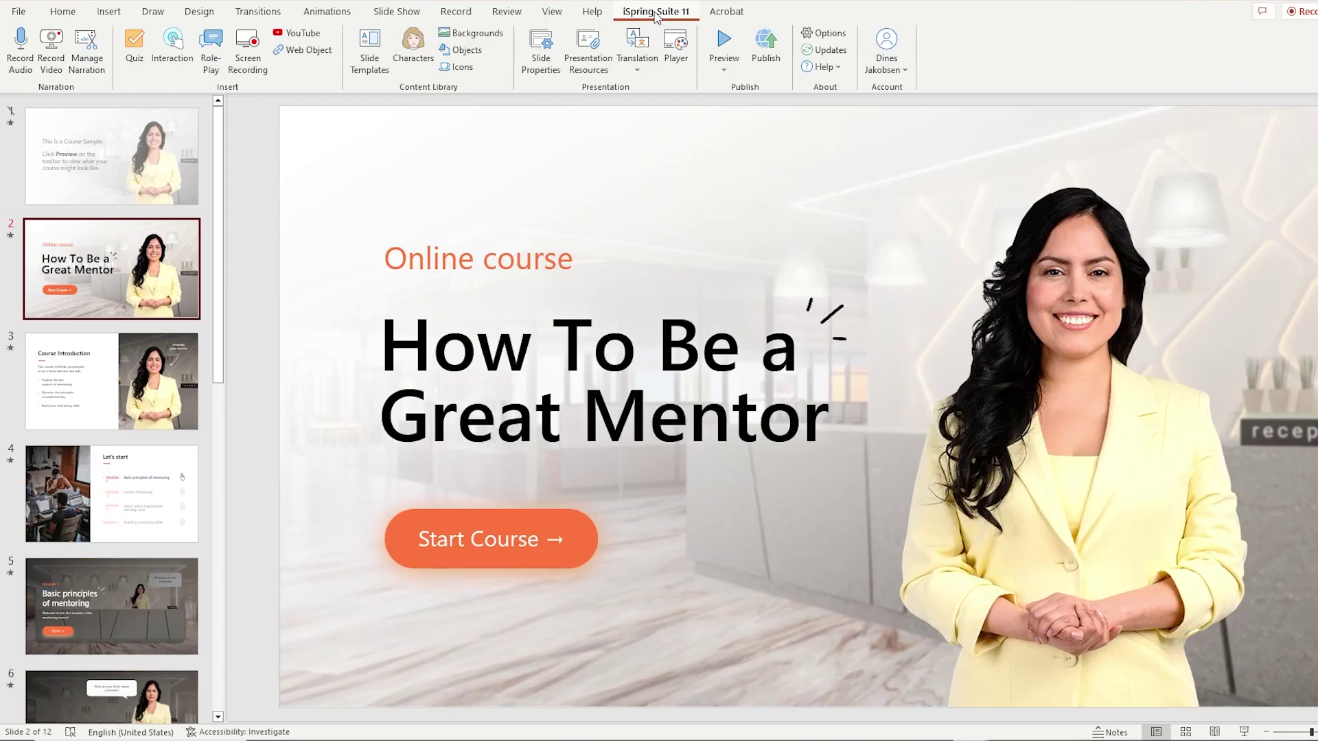
pyautogui.moveTo(219, 170); pyautogui.dragTo(211, 494)
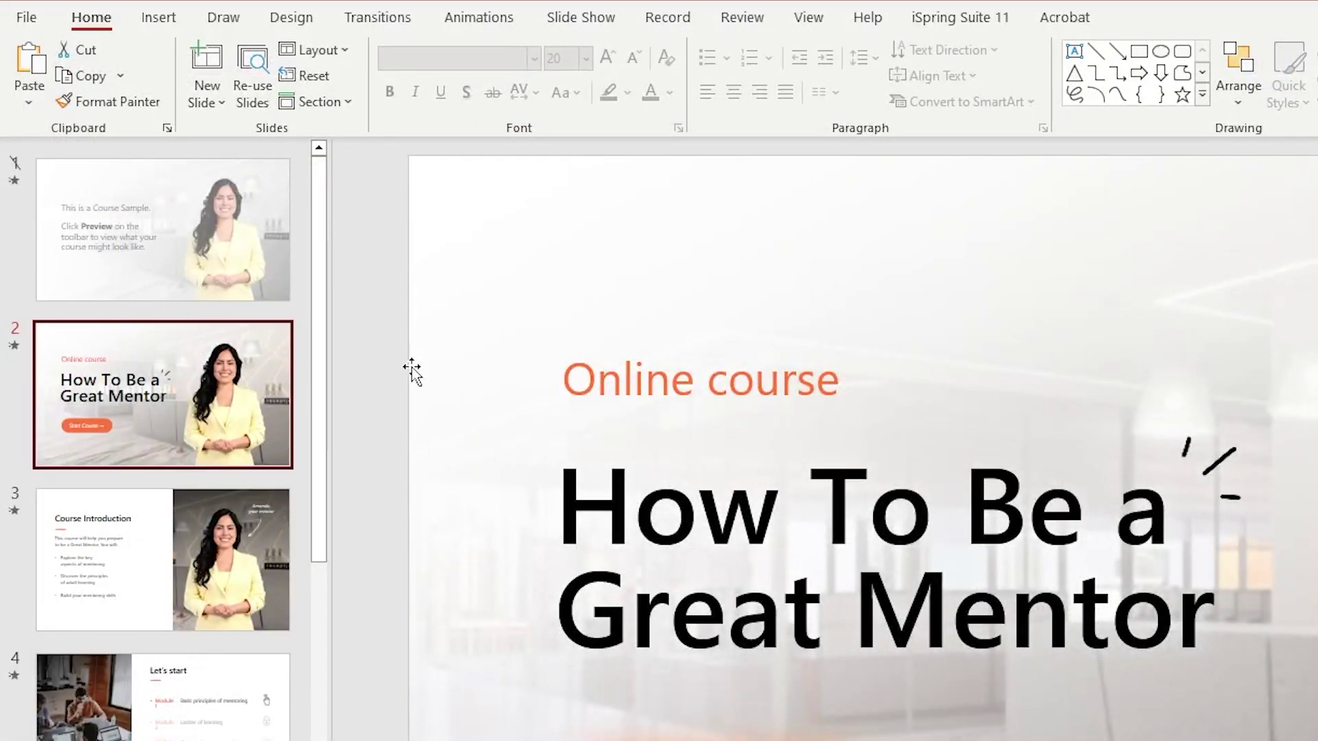
pyautogui.click(961, 17)
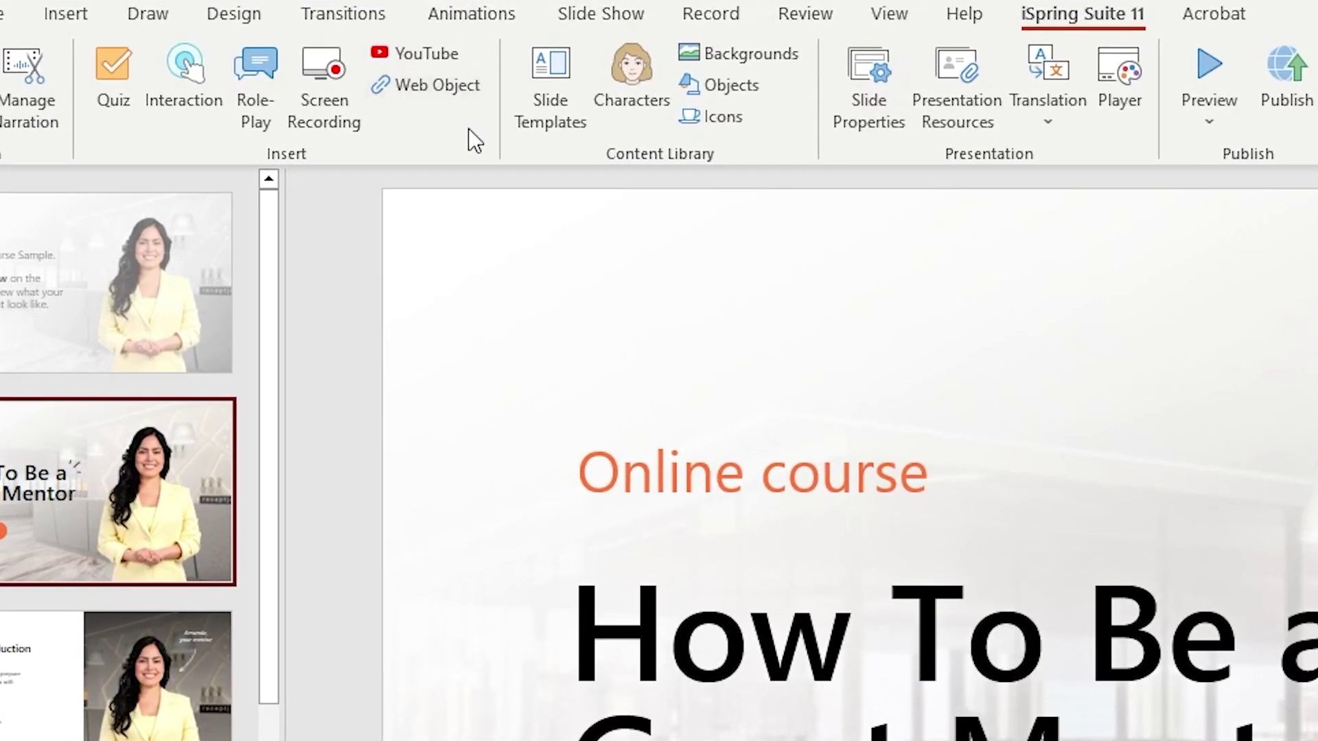
# - Scroll through the Content Library's icon collection and filter it to Controls
pyautogui.scroll(-10, 585, 176)
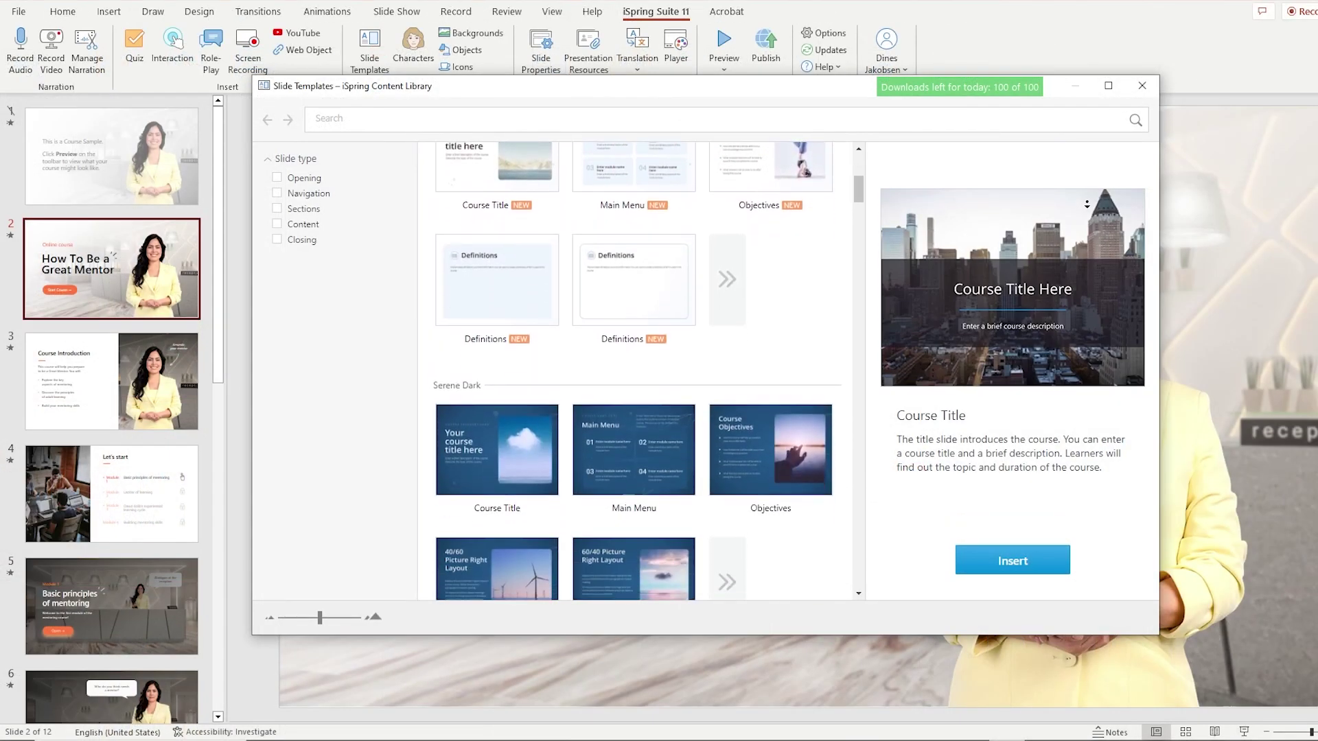
pyautogui.scroll(-10, 641, 370)
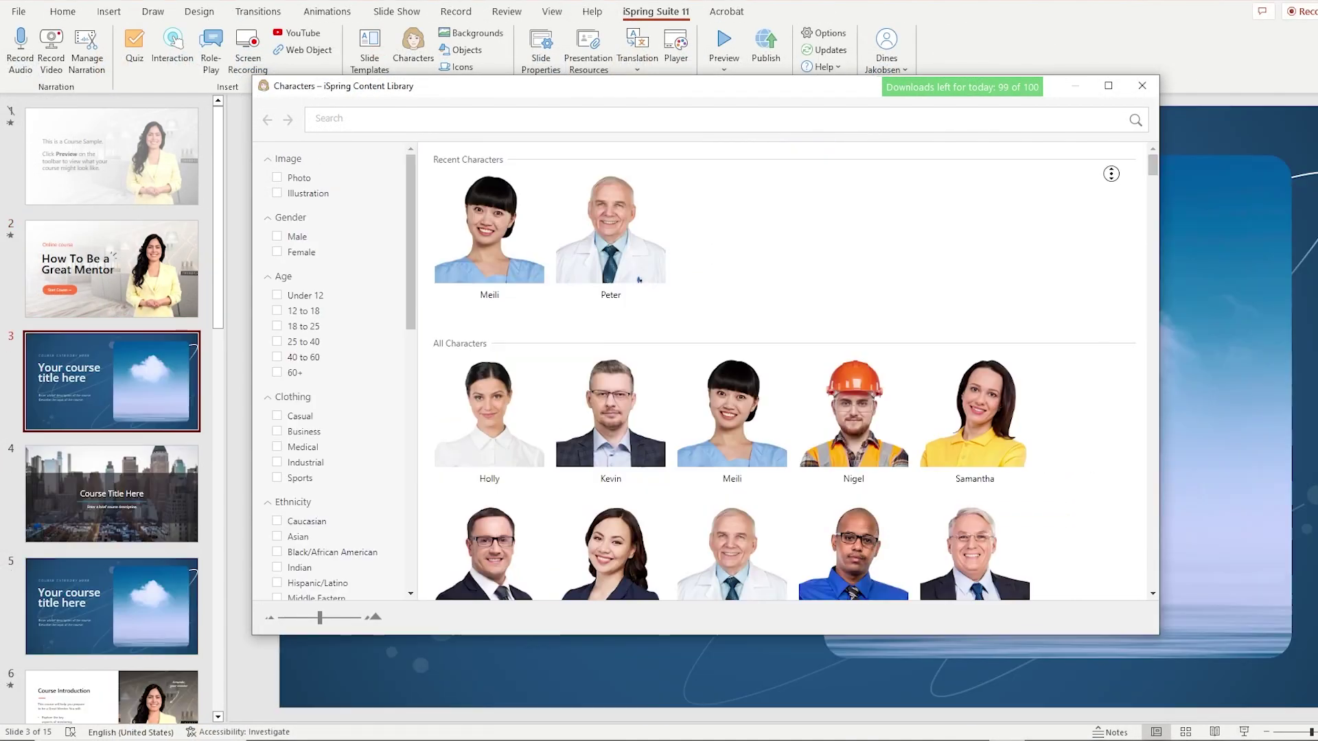
pyautogui.scroll(-5, 1112, 229)
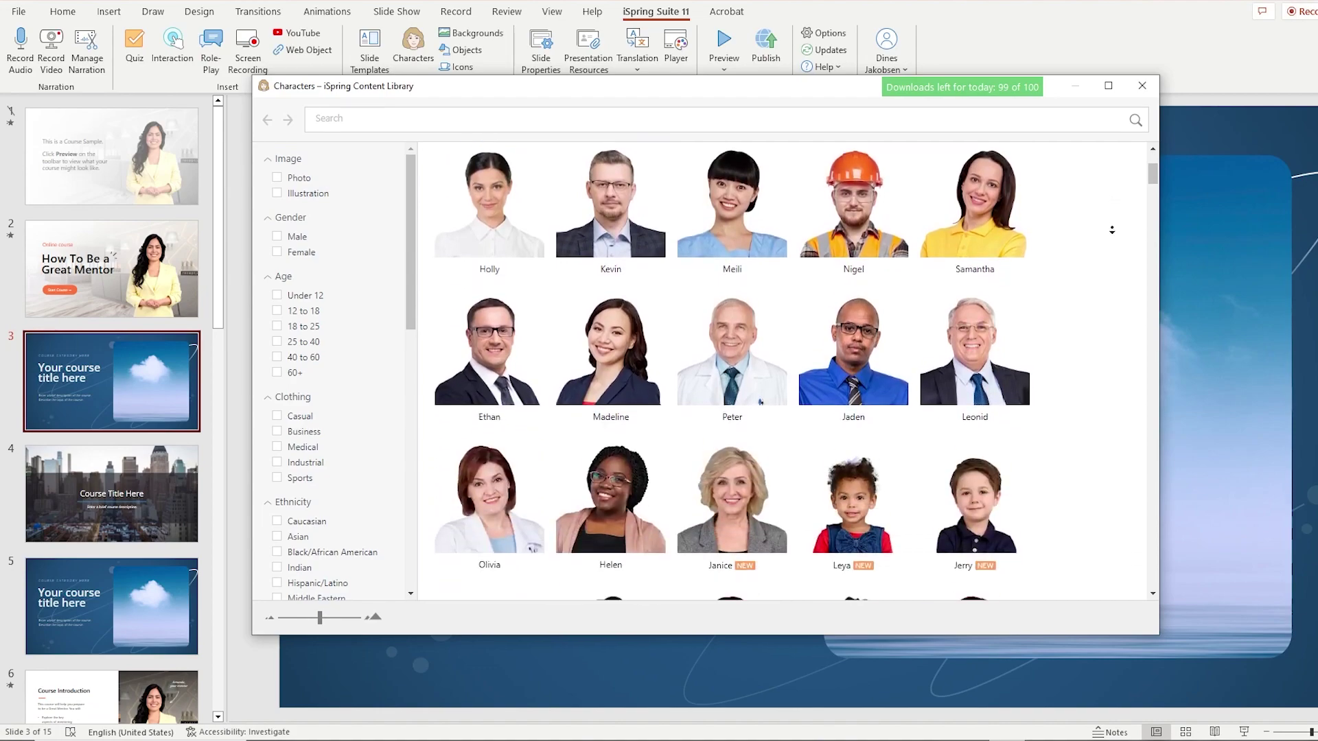
pyautogui.scroll(-8, 1112, 230)
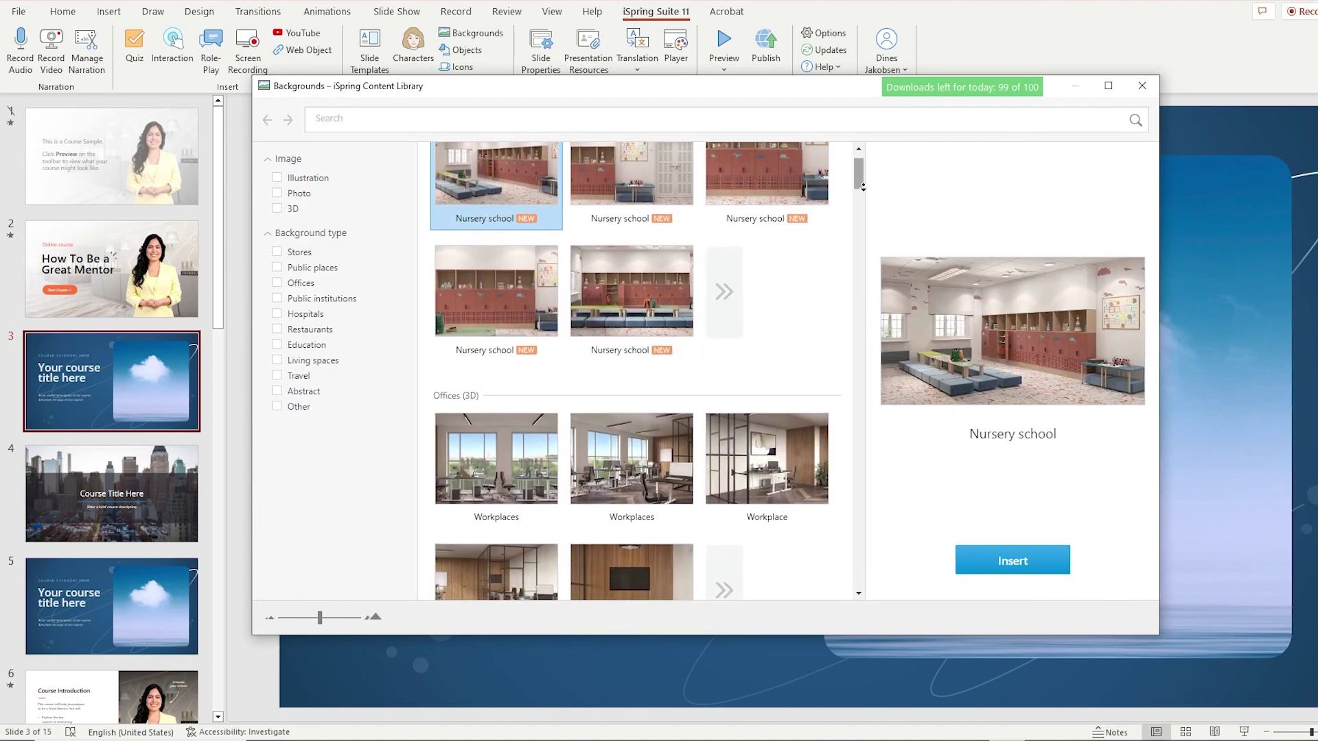
pyautogui.scroll(-3, 863, 186)
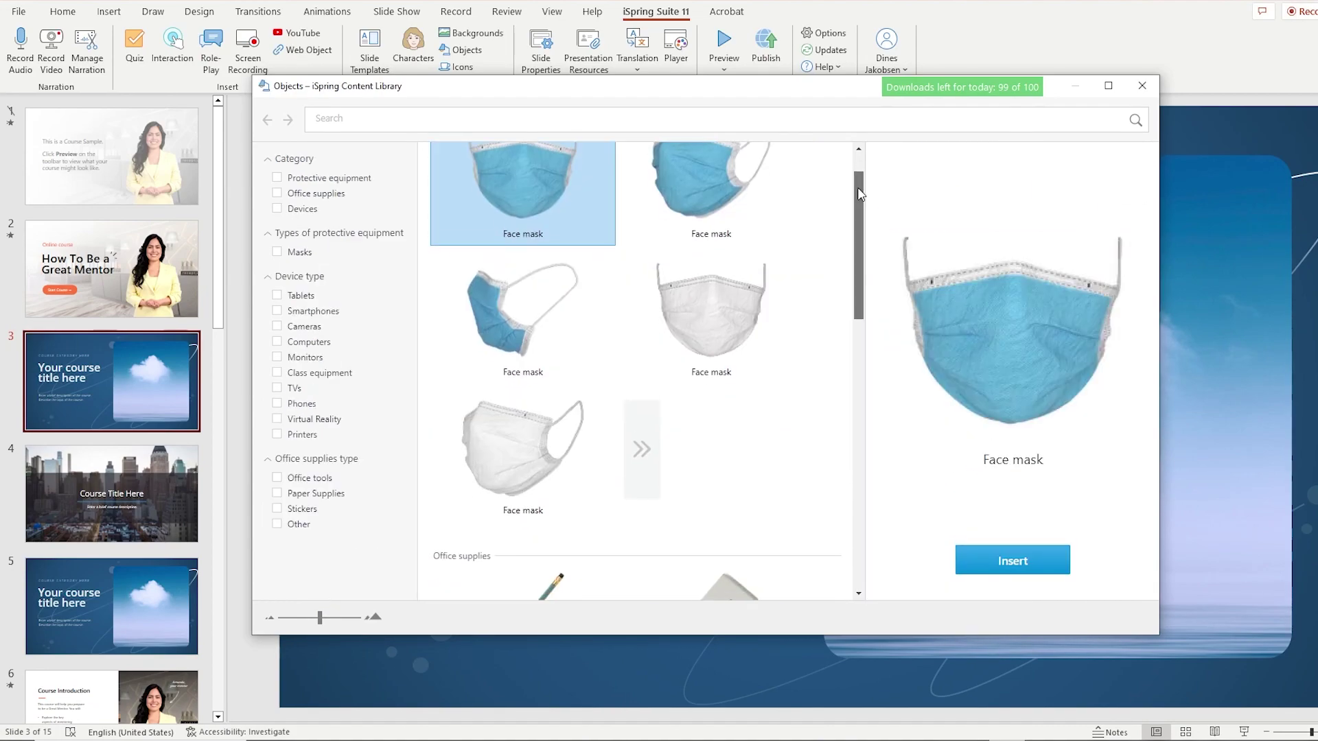
pyautogui.scroll(-5, 854, 278)
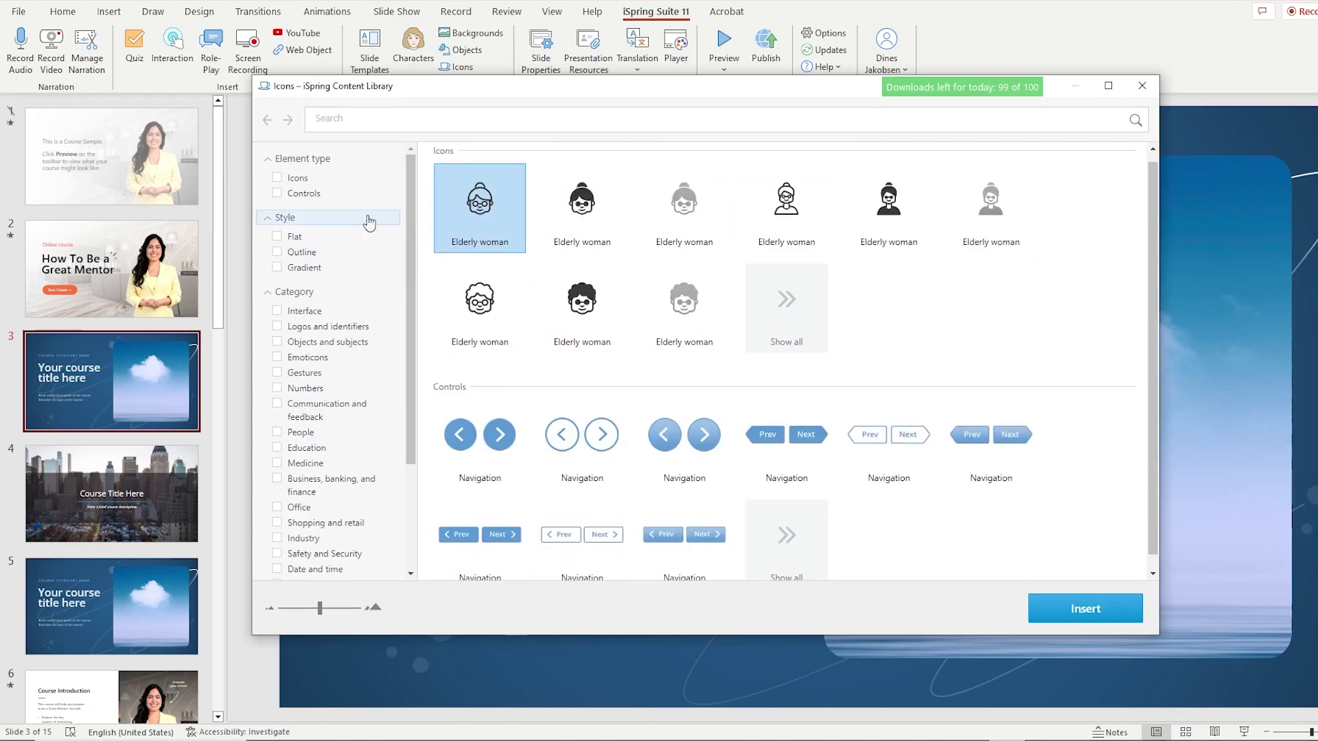
pyautogui.click(278, 191)
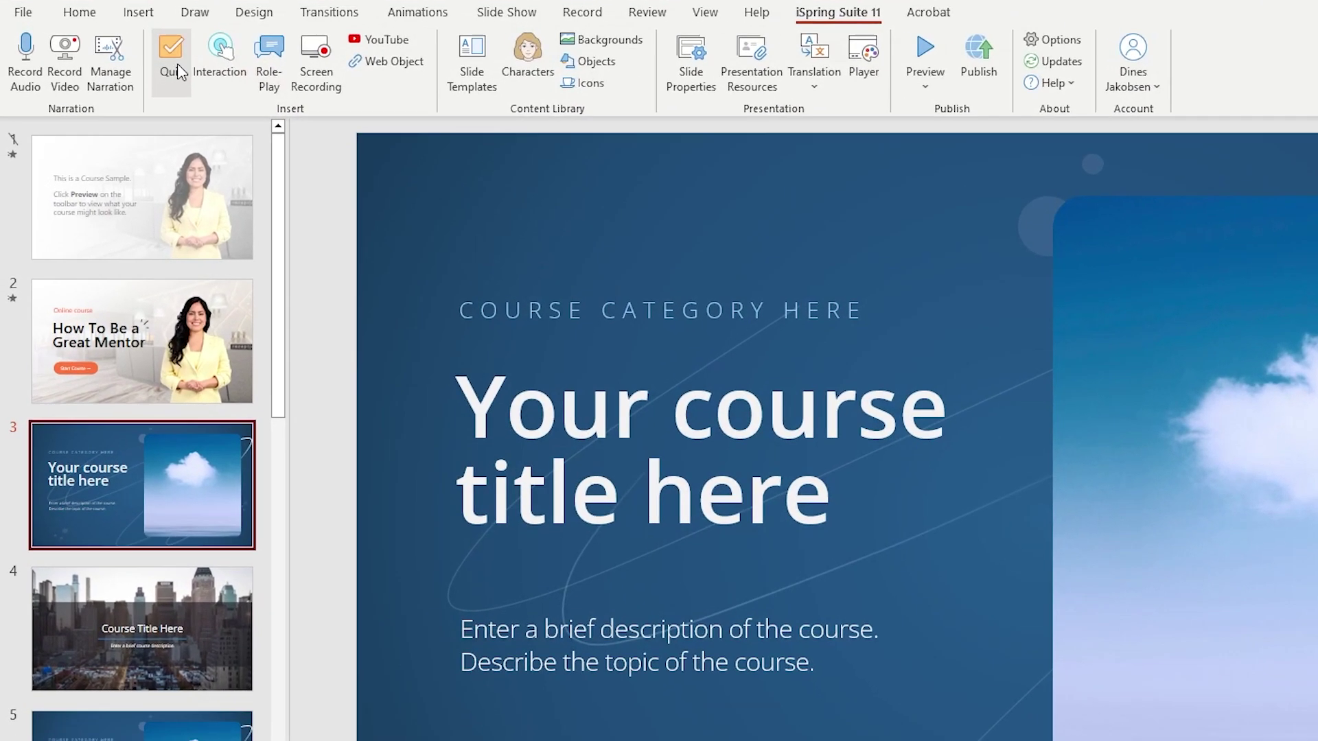
# - Start a new Graded Quiz in QuizMaker and bring up the question type gallery
pyautogui.click(139, 52)
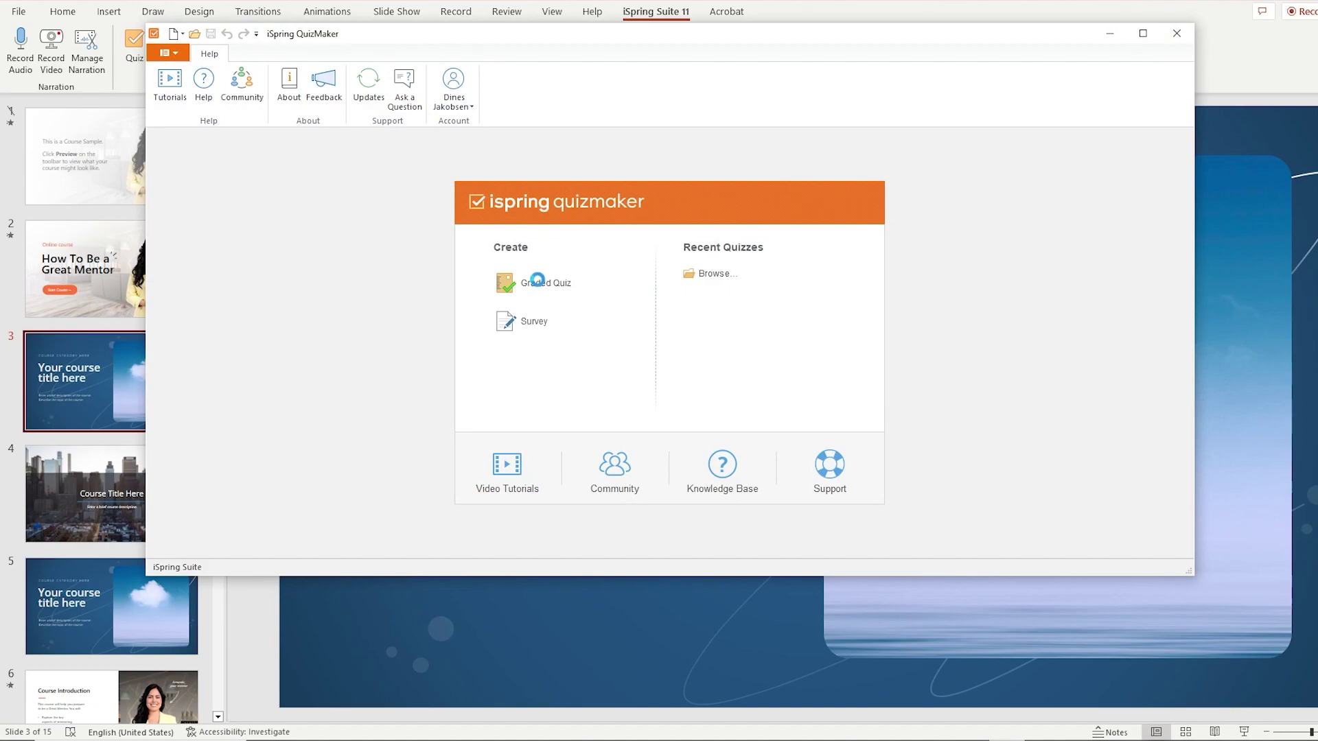
pyautogui.click(172, 103)
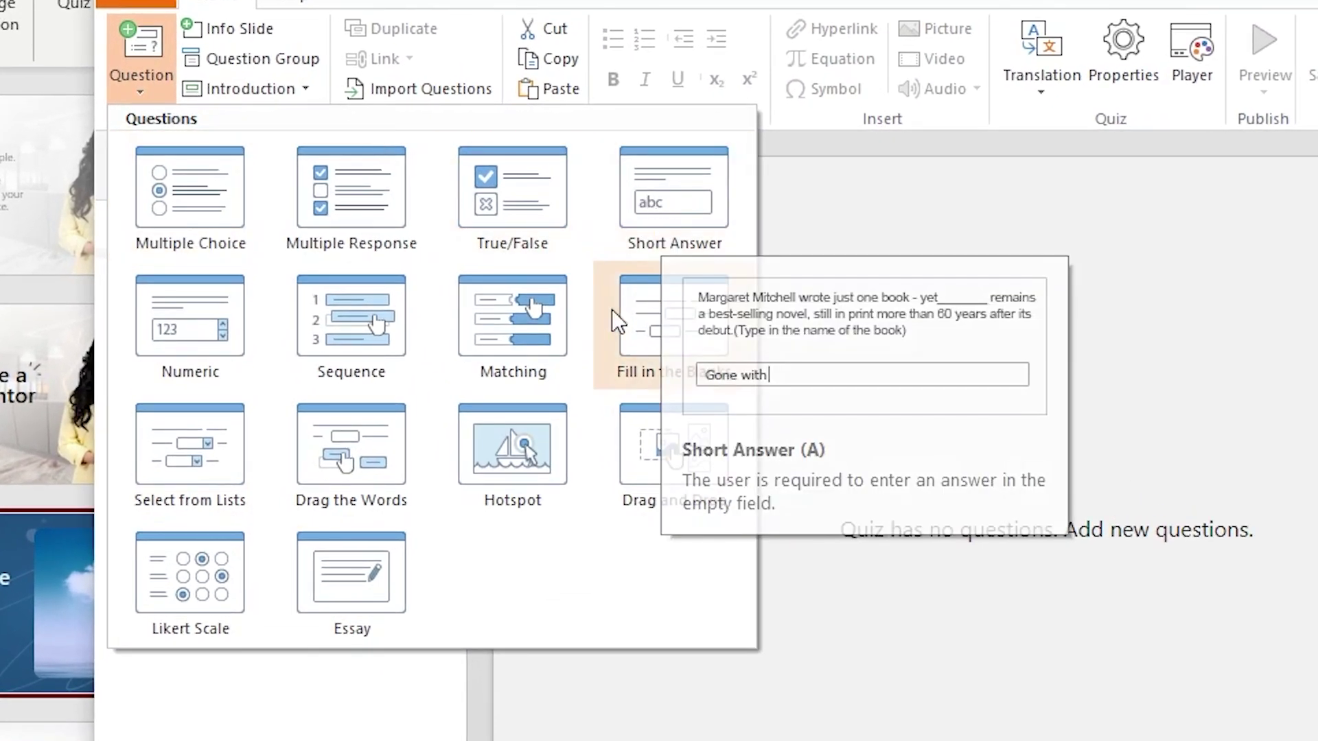
# - Dismiss the question gallery and record a new screen clip with iSpring Cam Pro
pyautogui.press('Escape')
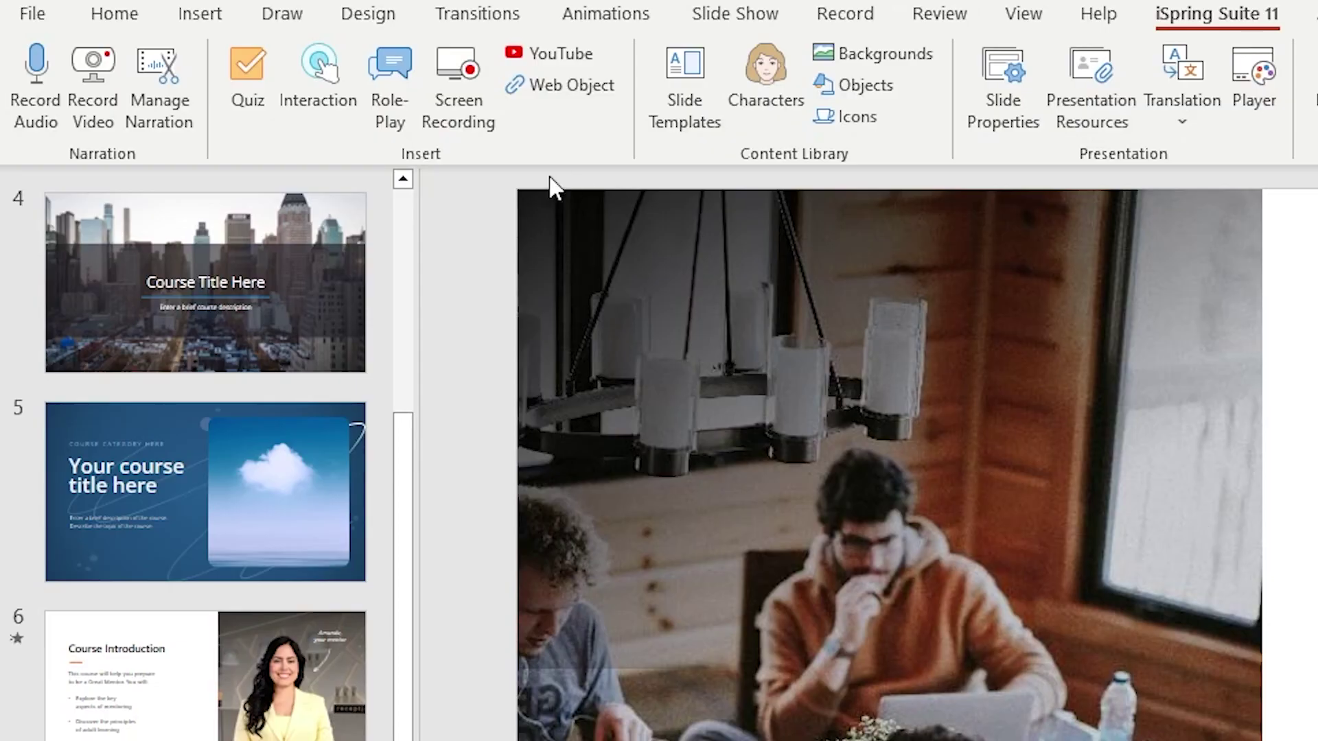
pyautogui.click(447, 113)
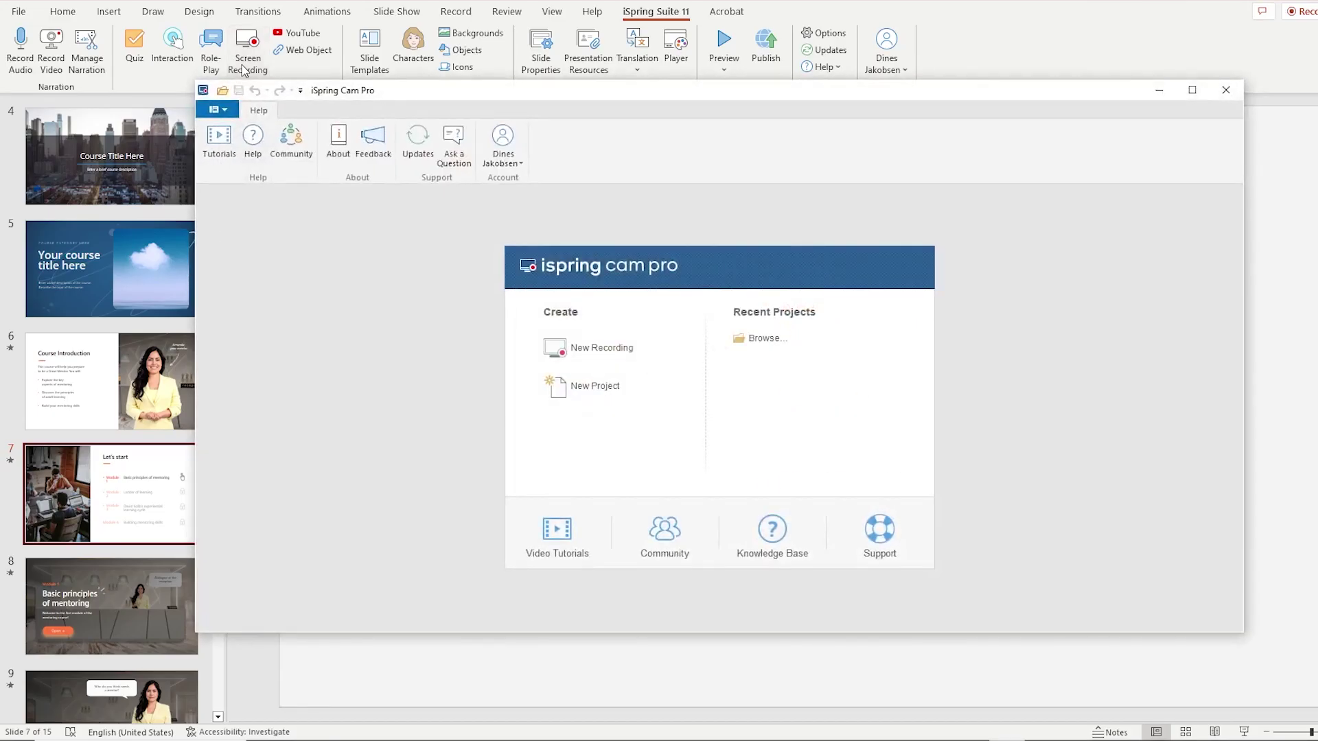
pyautogui.click(562, 349)
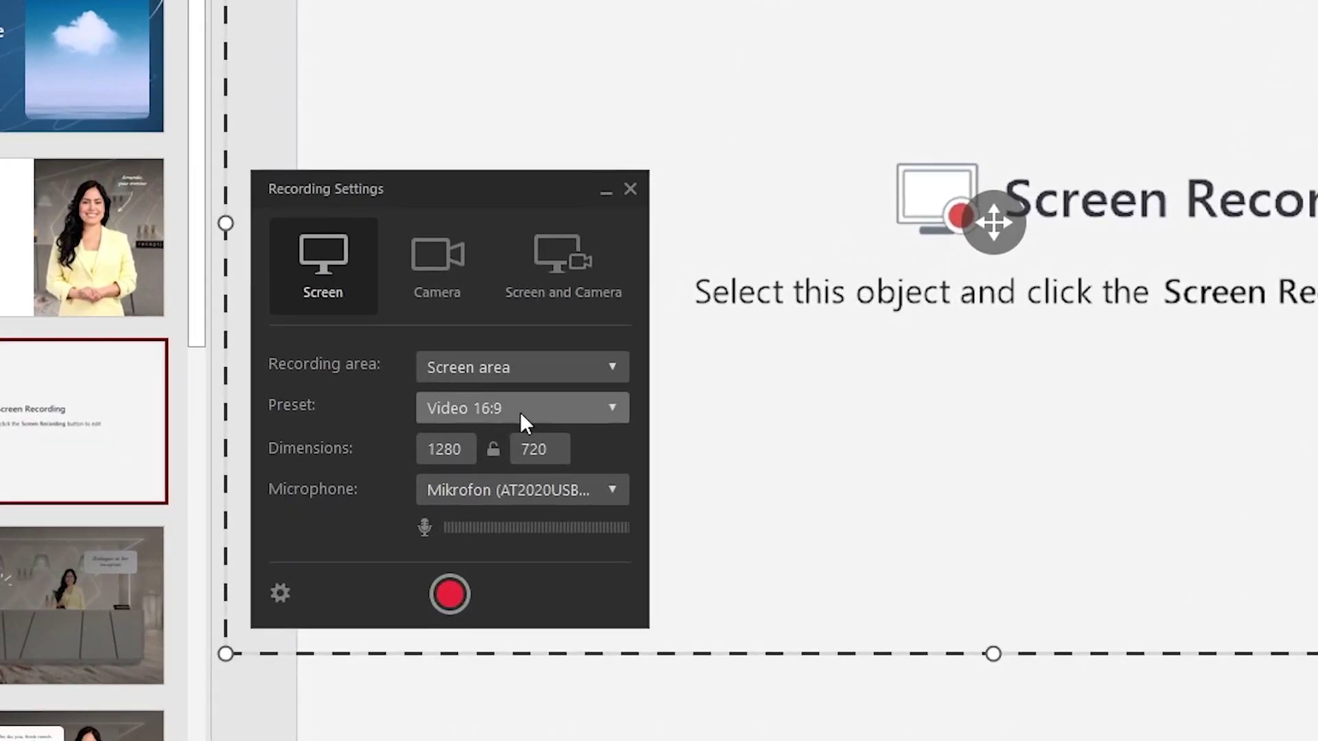
pyautogui.click(449, 594)
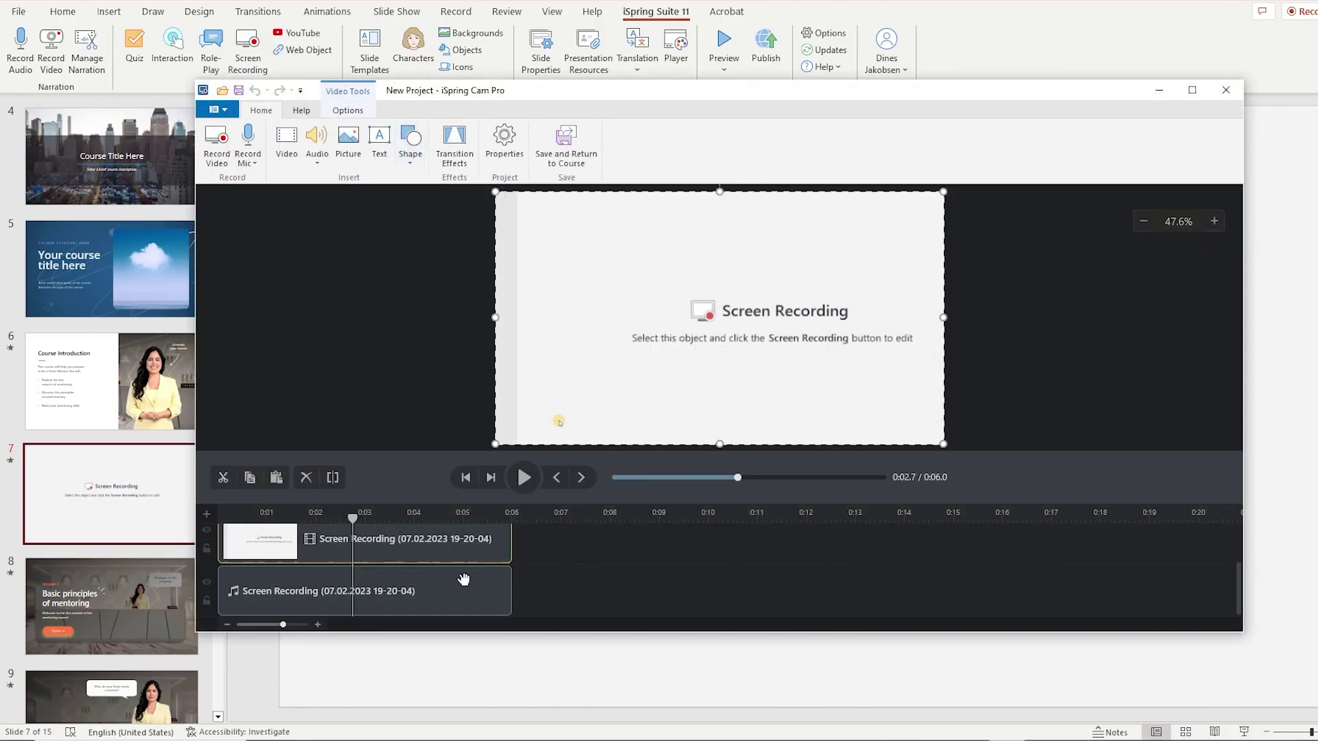
# - Trim both ends of the clip to about 4.9 seconds and add a Through Black transition
pyautogui.click(510, 542)
pyautogui.moveTo(510, 542); pyautogui.dragTo(454, 542)
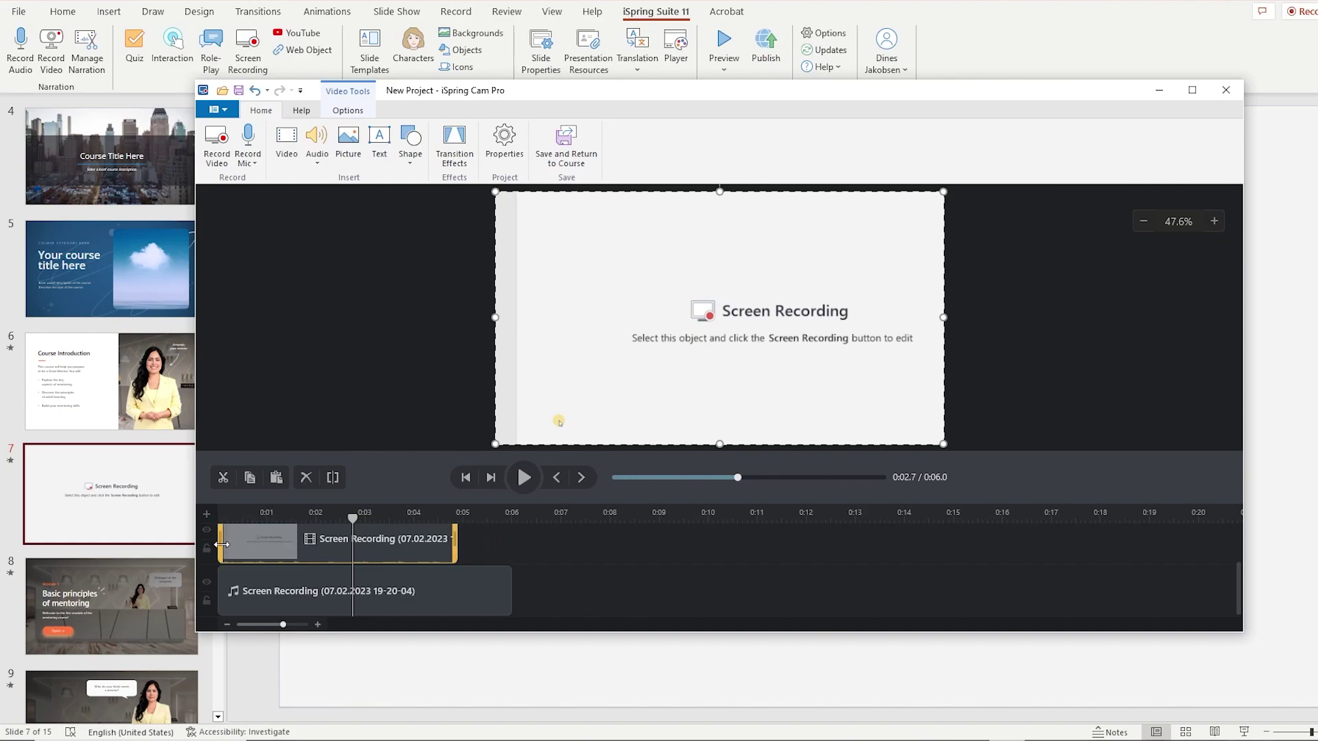
pyautogui.moveTo(226, 542); pyautogui.dragTo(259, 541)
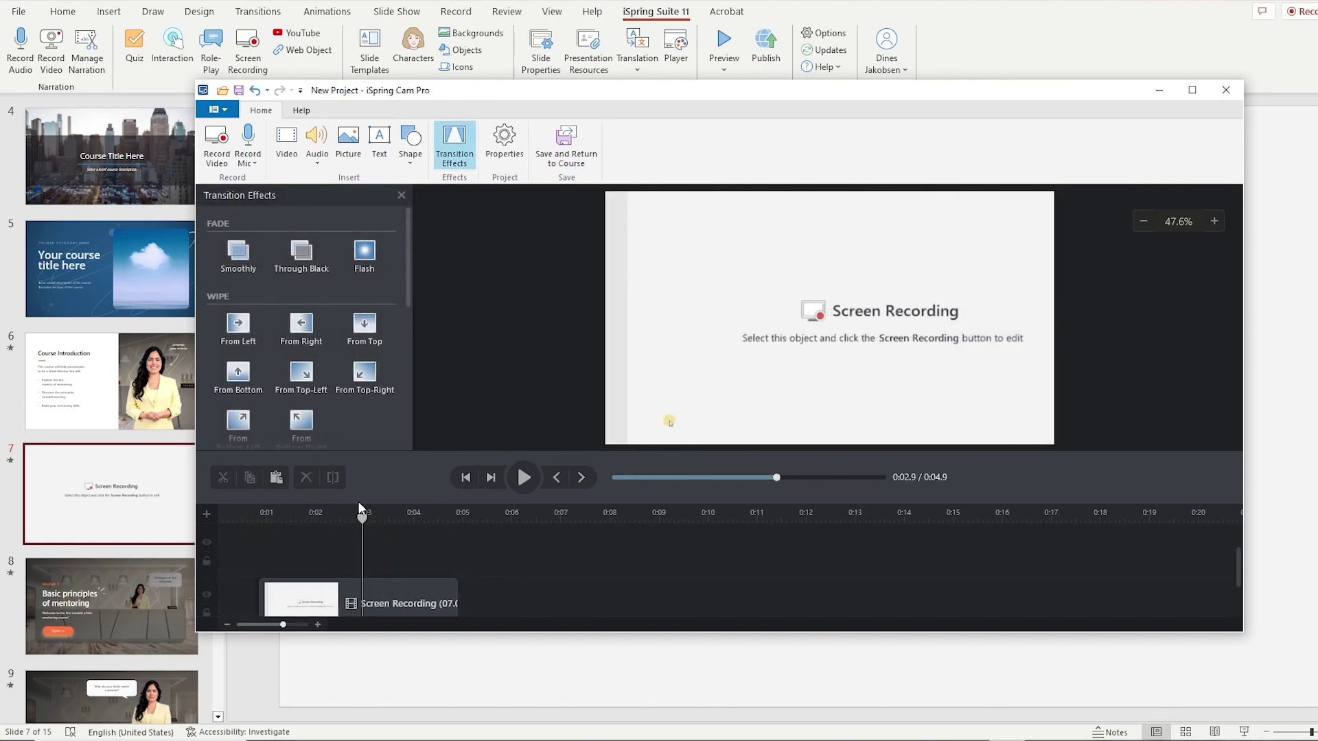
pyautogui.moveTo(302, 250); pyautogui.dragTo(362, 613)
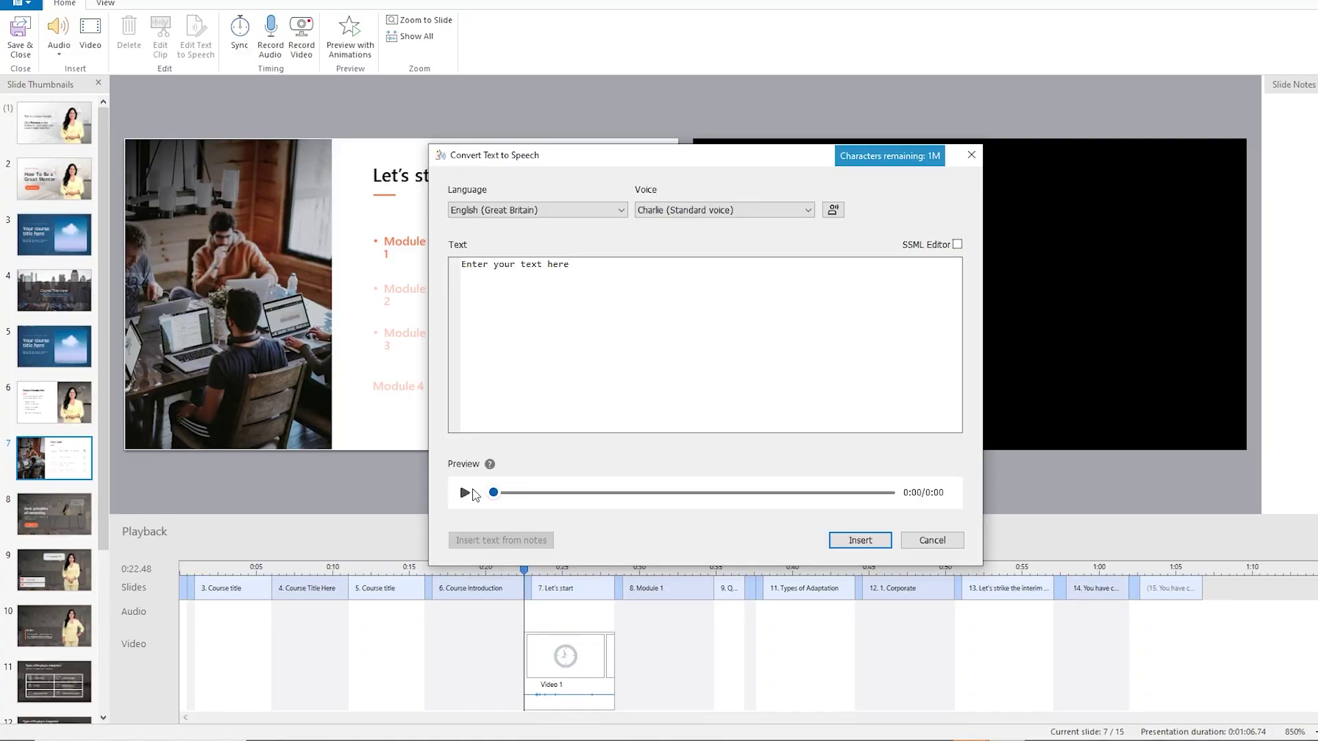
pyautogui.click(471, 493)
pyautogui.click(534, 211)
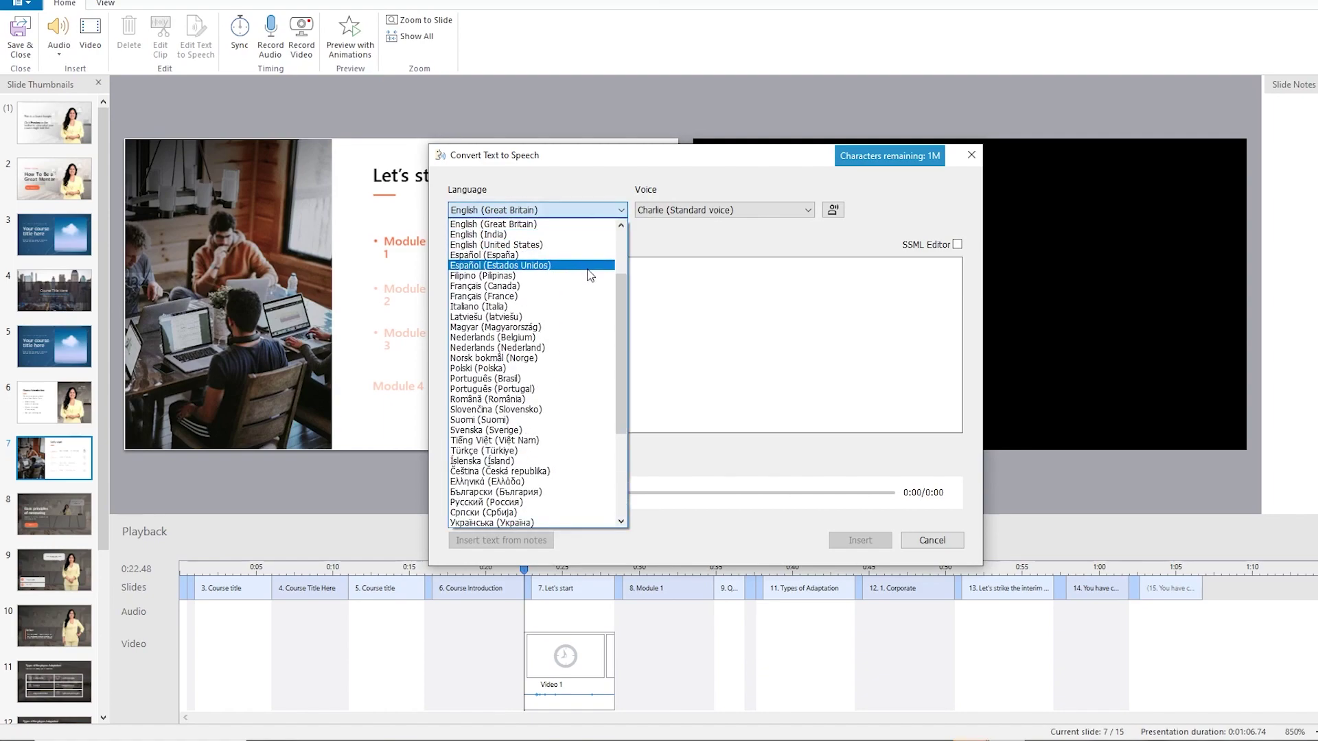
pyautogui.scroll(-5, 588, 268)
pyautogui.click(686, 218)
pyautogui.click(691, 213)
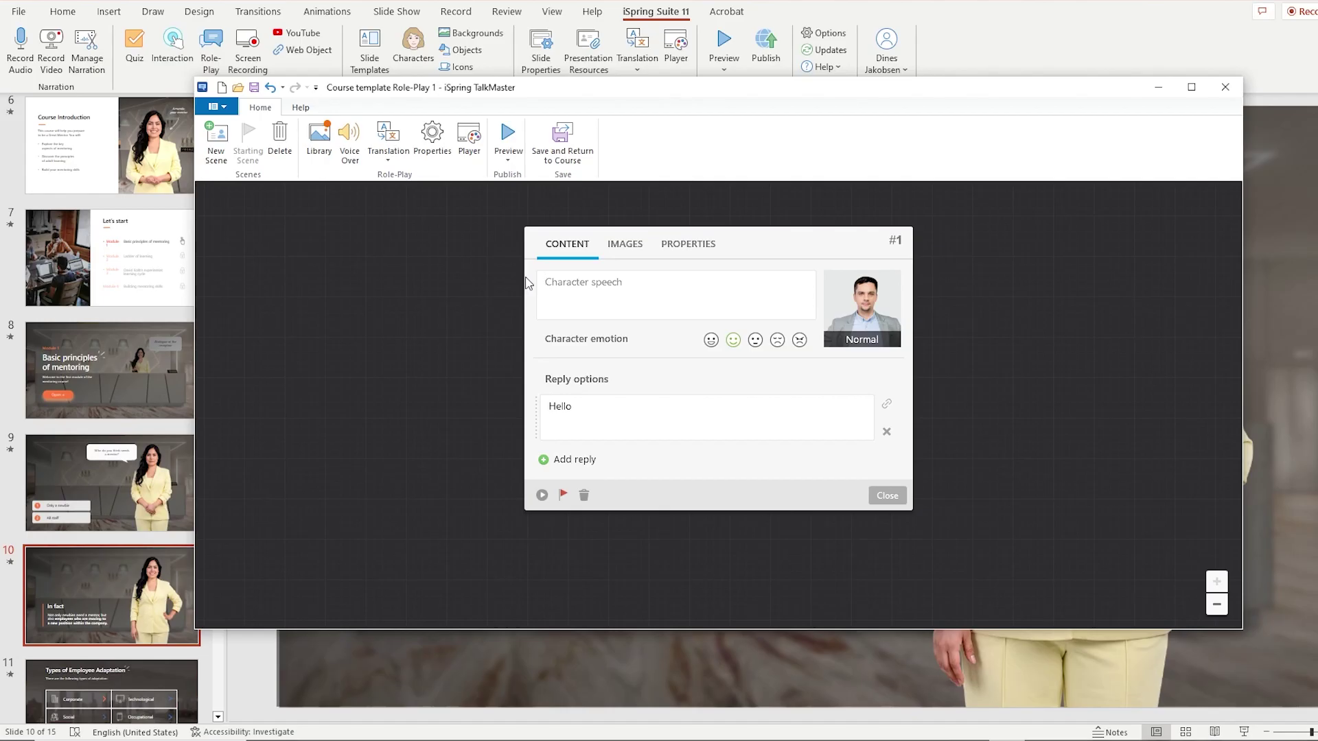
pyautogui.write('How are you today?')
# - Preview the role-play scene with the line "How are you today?"
pyautogui.click(542, 495)
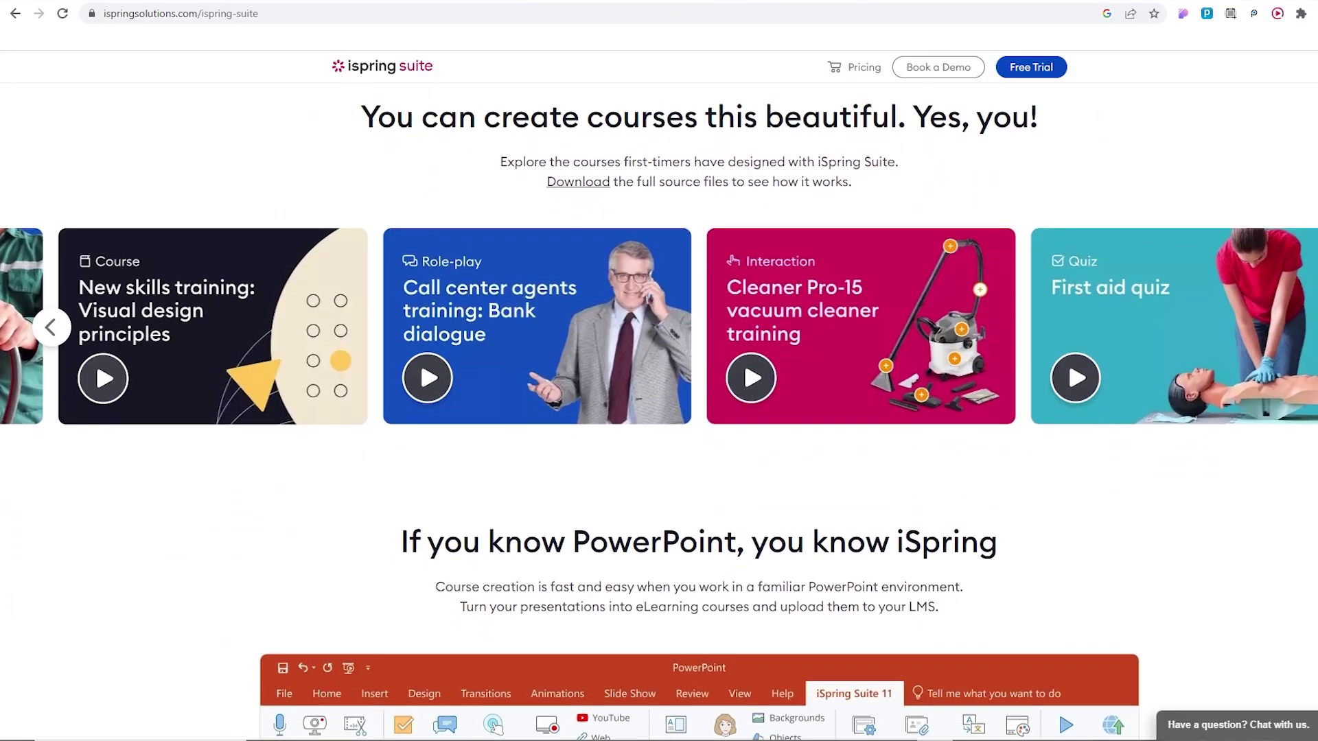
# - Scroll down the iSpring Suite page and open a course preview video
pyautogui.scroll(-3, 659, 412)
pyautogui.scroll(-15, 698, 412)
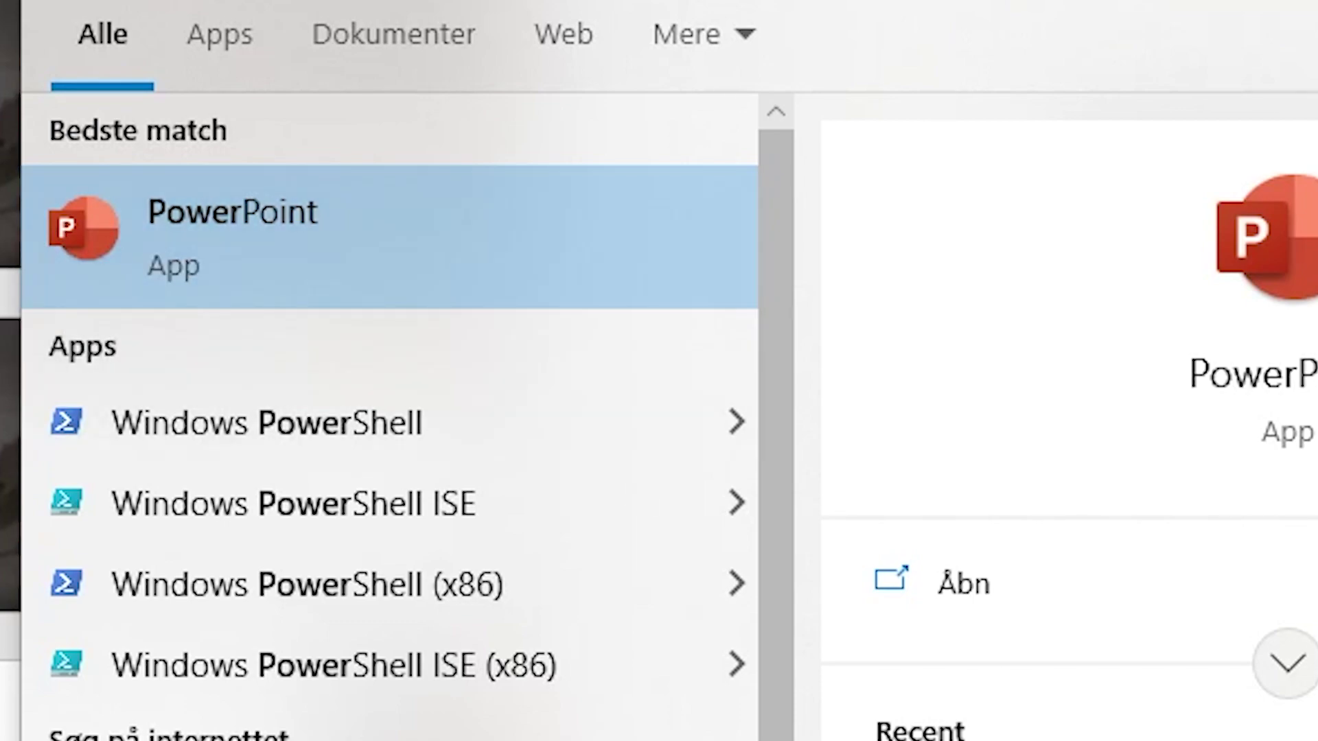
pyautogui.click(464, 427)
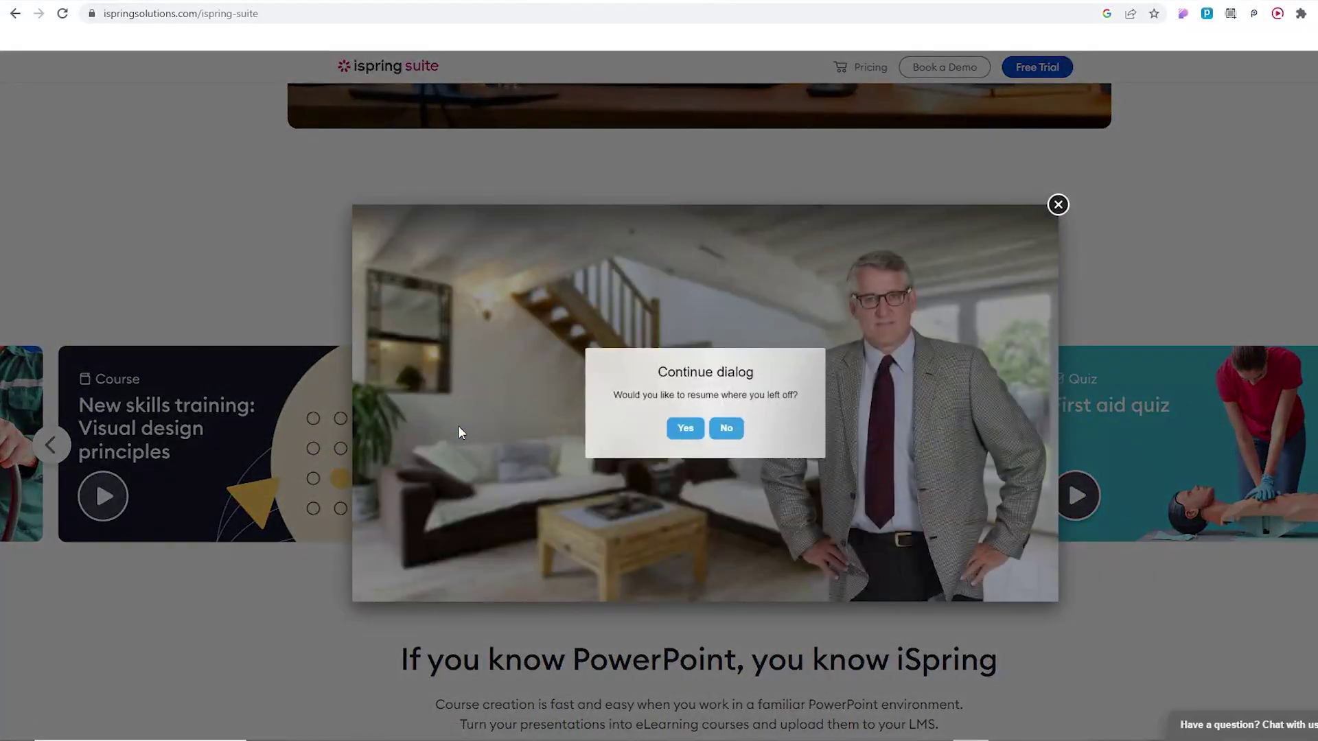
# - Close the preview video and its resume prompt, then open the Cleaner Pro-15 training preview
pyautogui.click(296, 403)
pyautogui.click(805, 431)
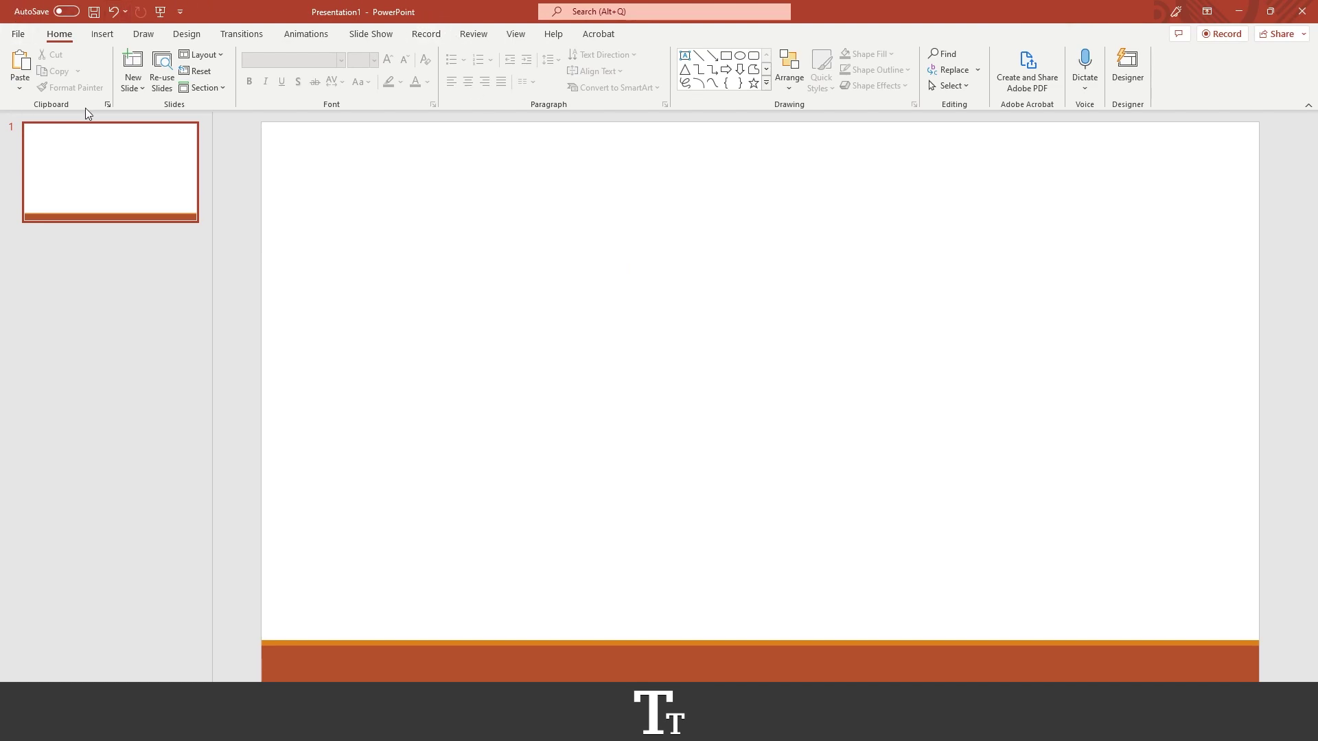
# - Pick the Oval from the Insert tab's Shapes gallery
pyautogui.click(102, 38)
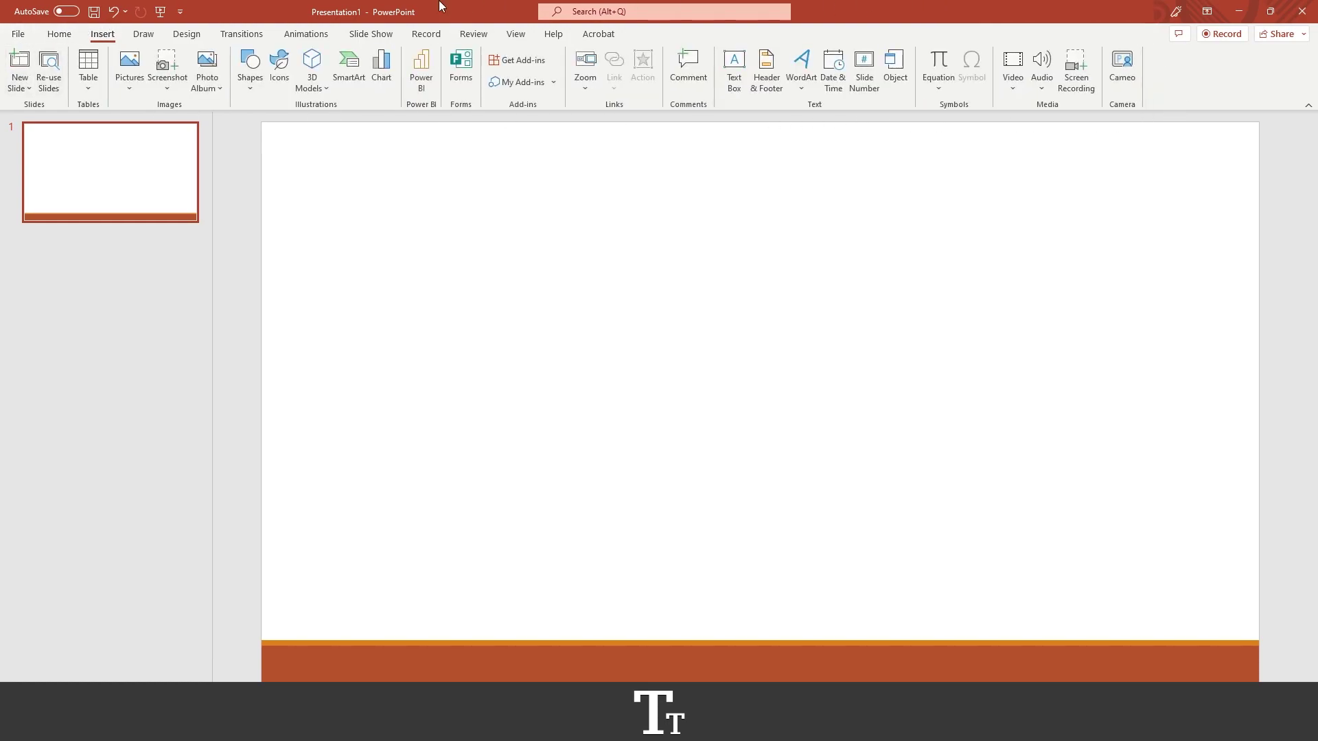
pyautogui.click(251, 77)
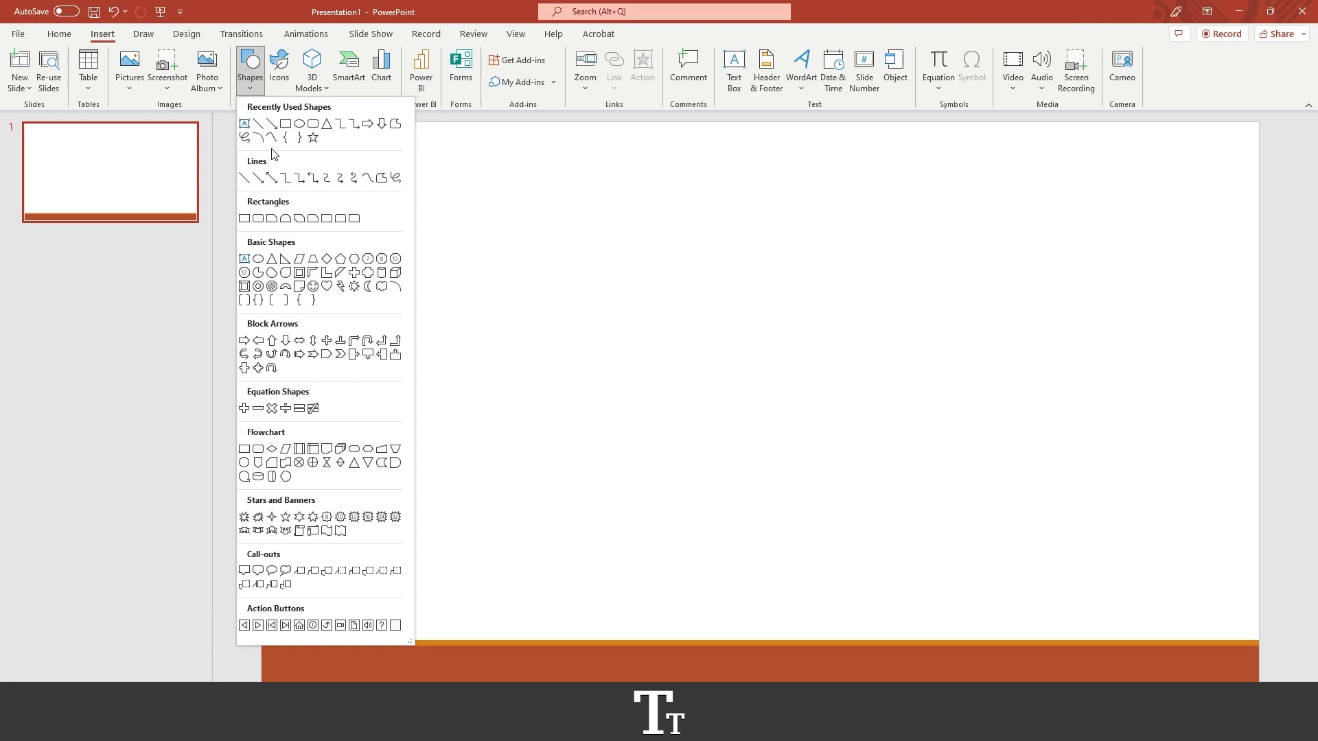
pyautogui.click(300, 124)
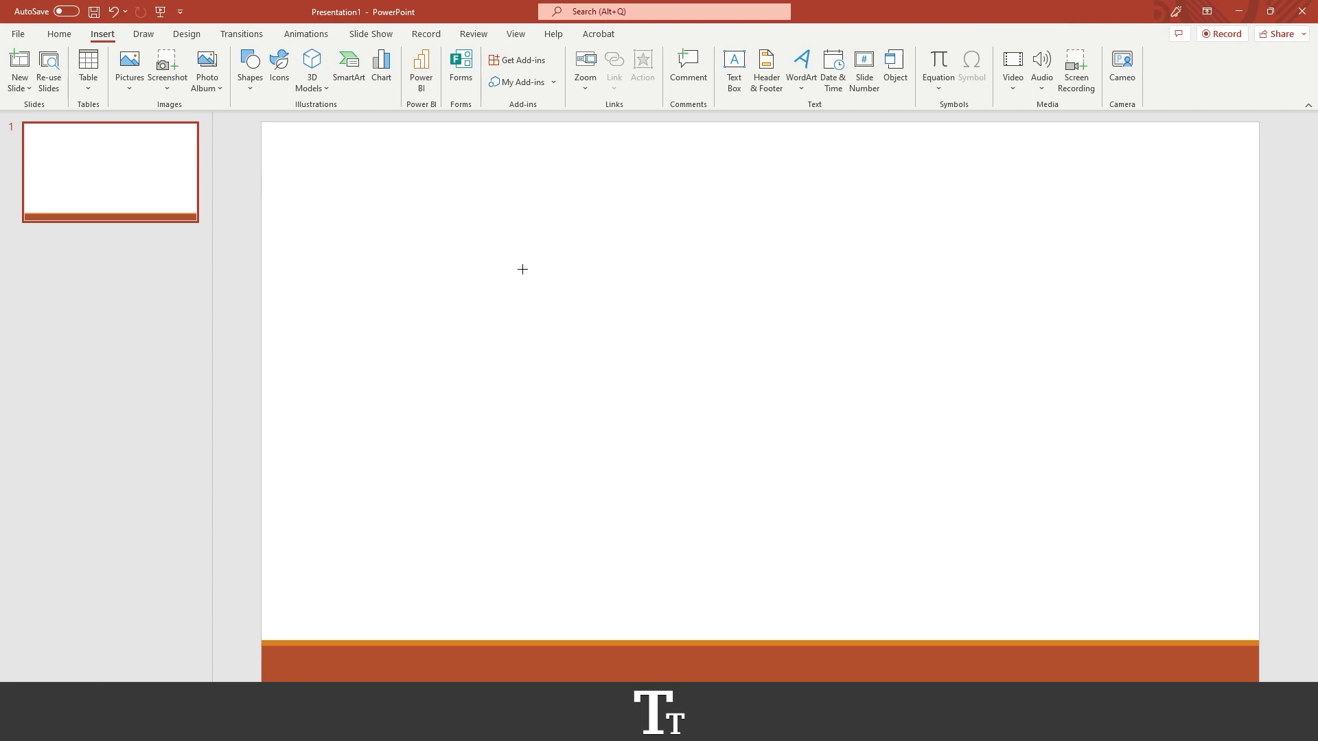
# - Draw a 4.13 cm orange circle with Shift held and nudge it toward the top middle
pyautogui.press('shift')
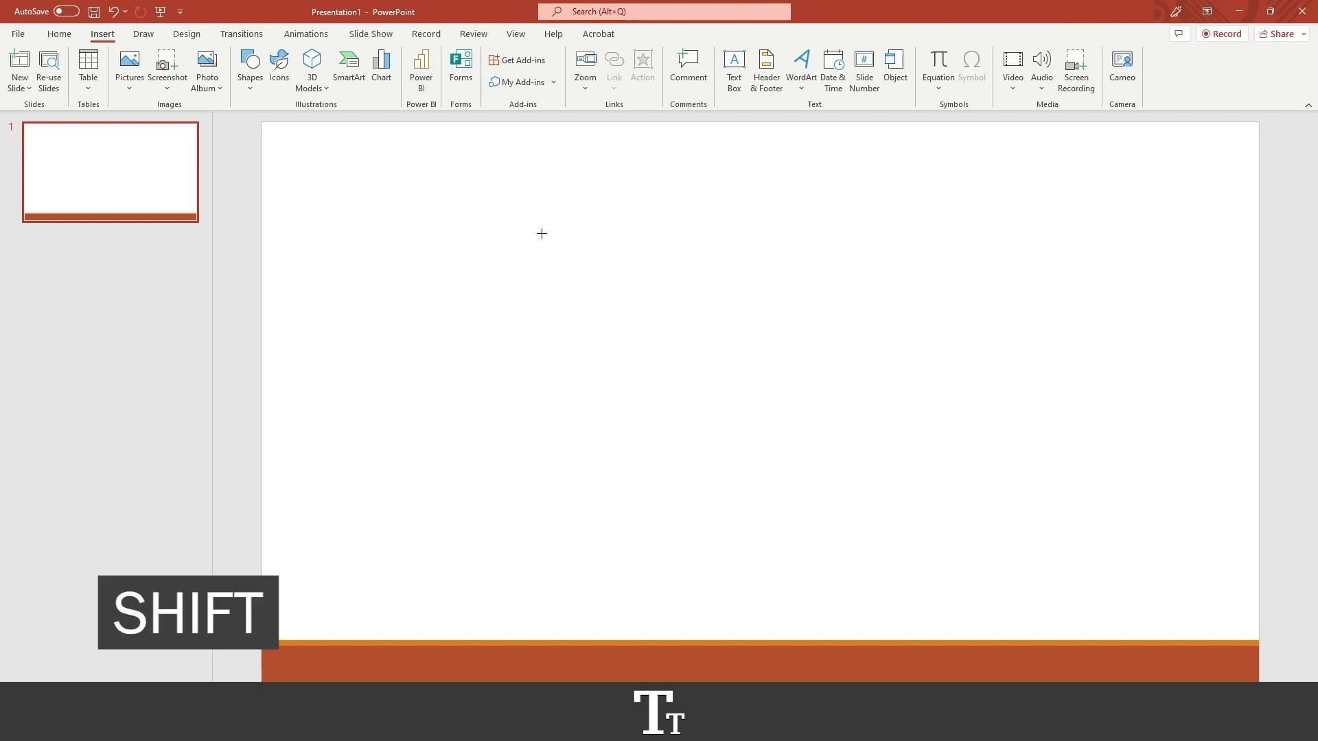
pyautogui.moveTo(542, 233); pyautogui.dragTo(639, 355)
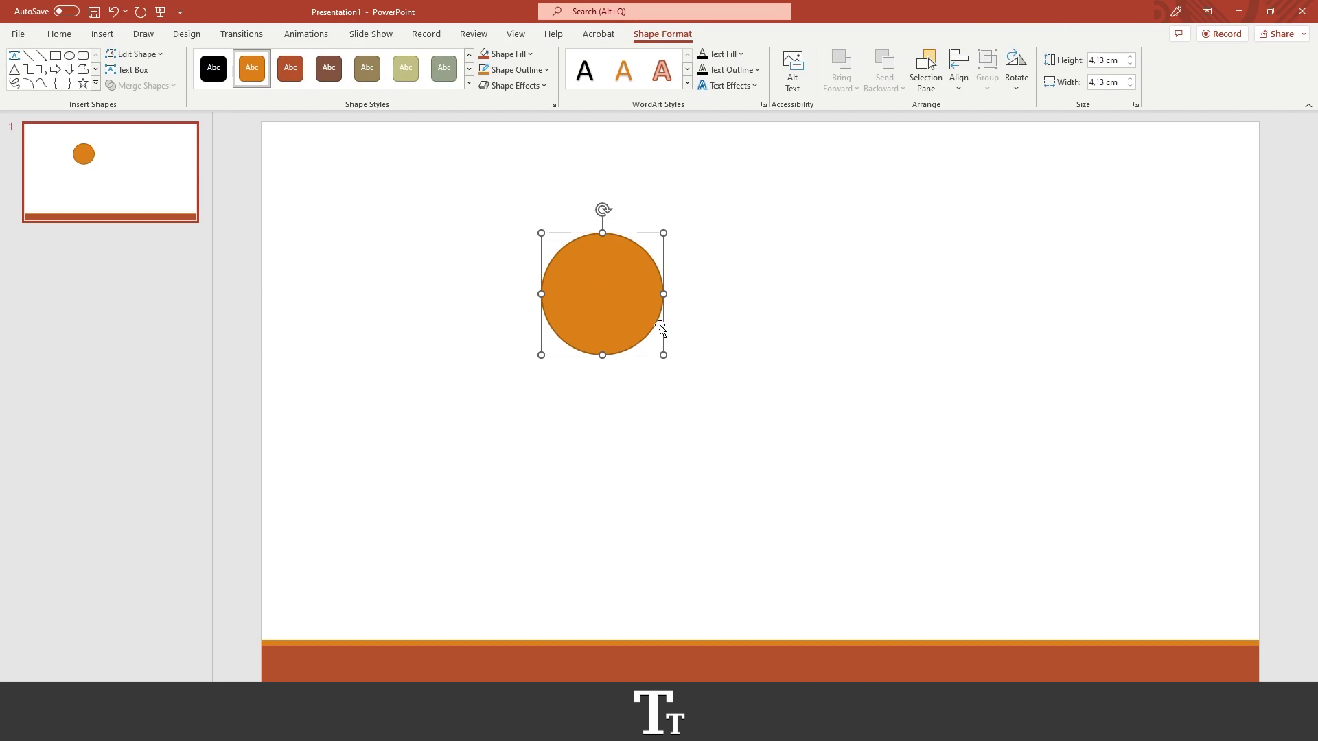
pyautogui.moveTo(600, 270); pyautogui.dragTo(620, 223)
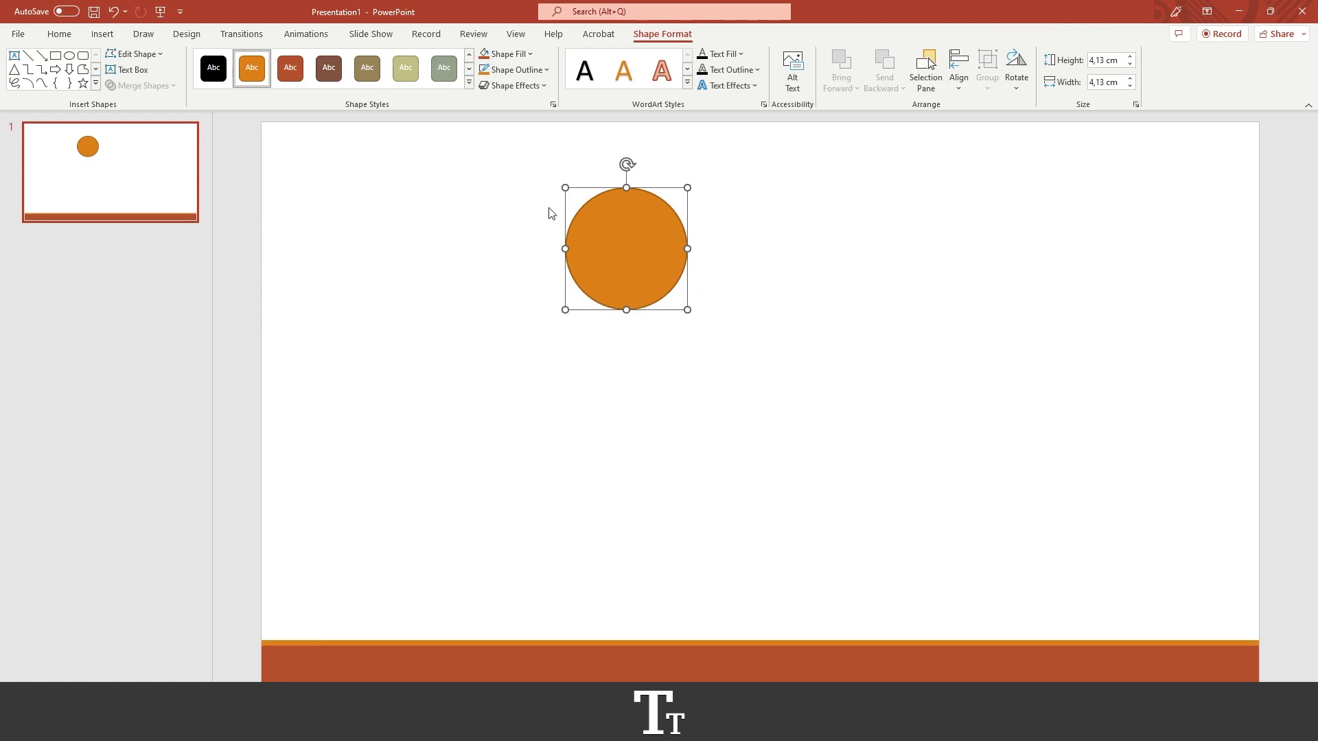
# - Fill the circle dark olive green and give it a thin black outline
pyautogui.click(519, 59)
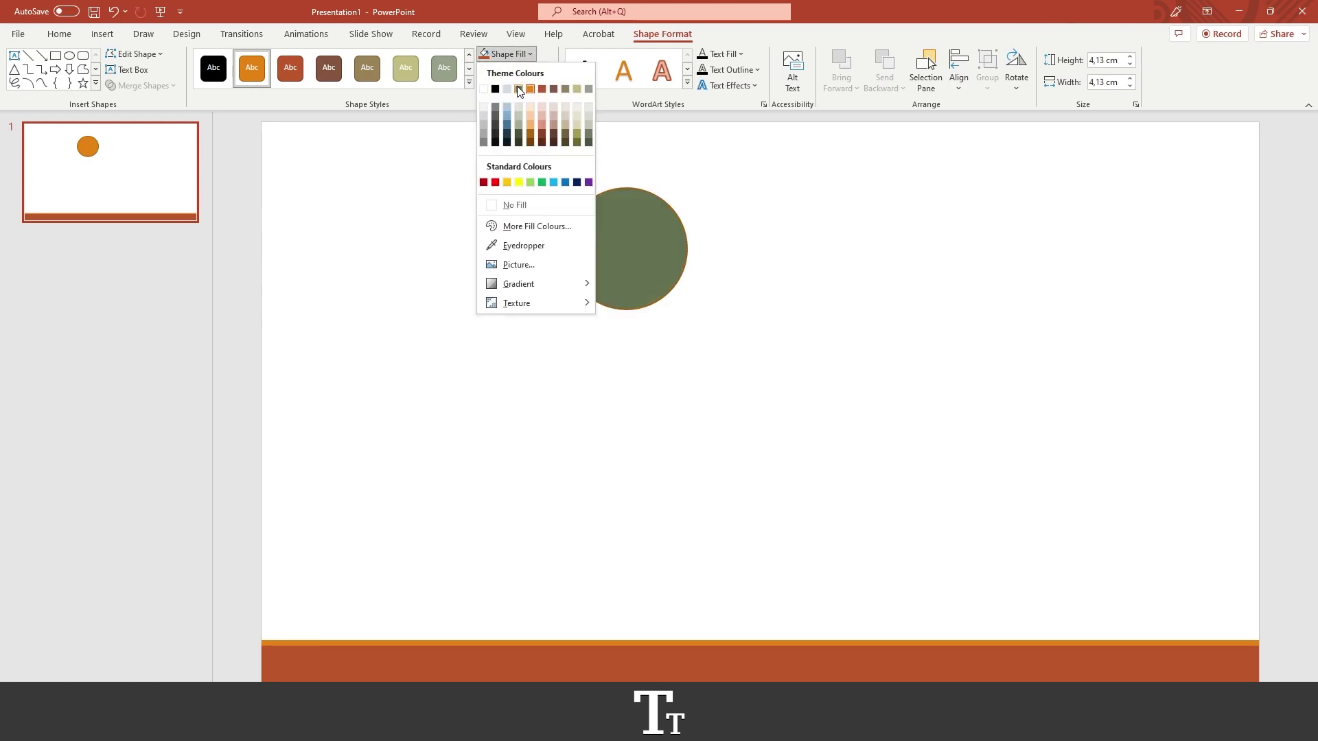
pyautogui.click(519, 88)
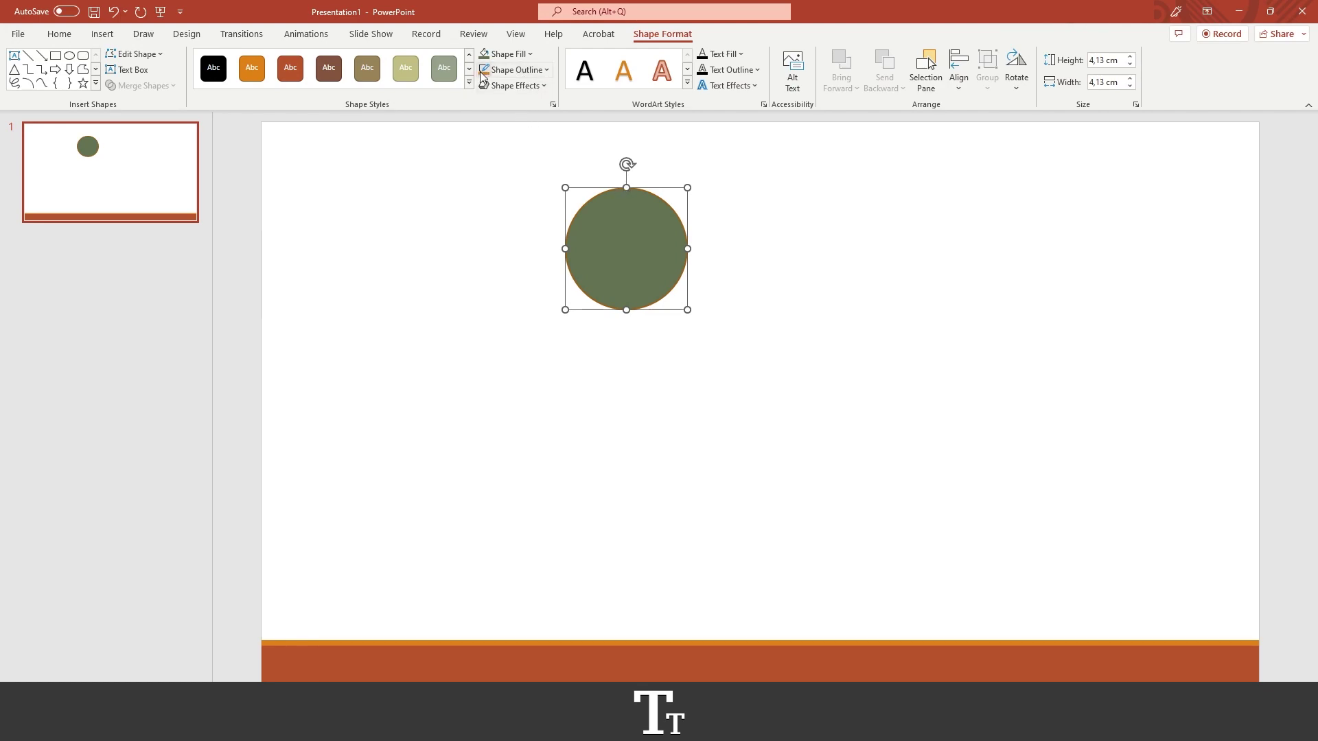
pyautogui.click(529, 72)
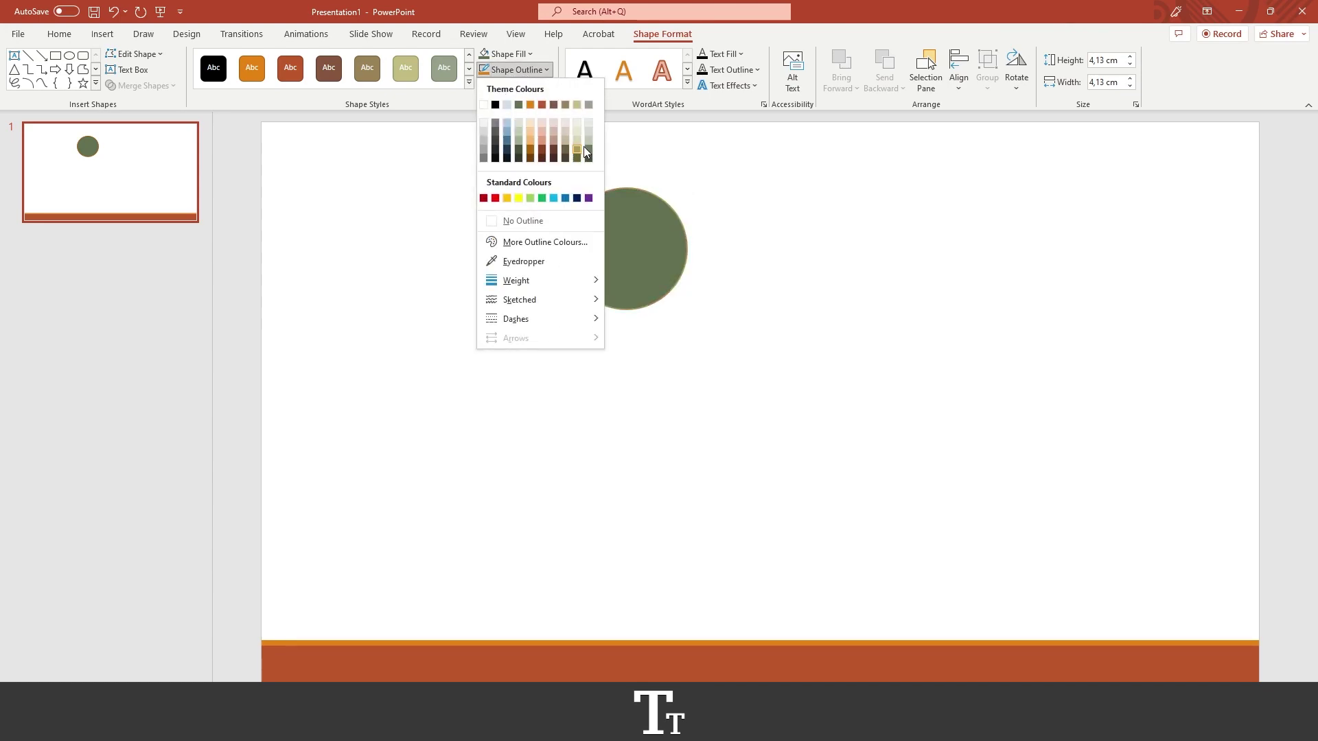
pyautogui.click(495, 105)
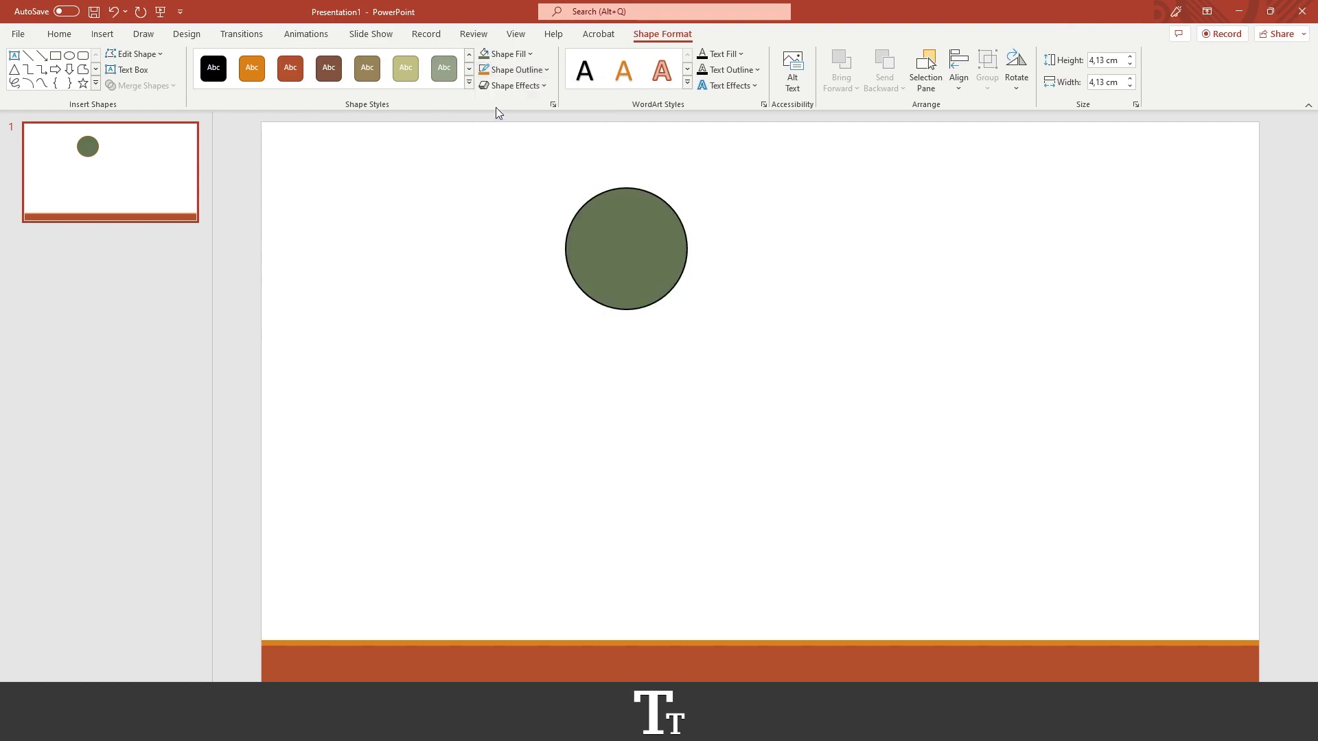
# - Draw a right triangle from Basic Shapes, about 4.36 × 5.8 cm, below-left of the green circle
pyautogui.click(565, 145)
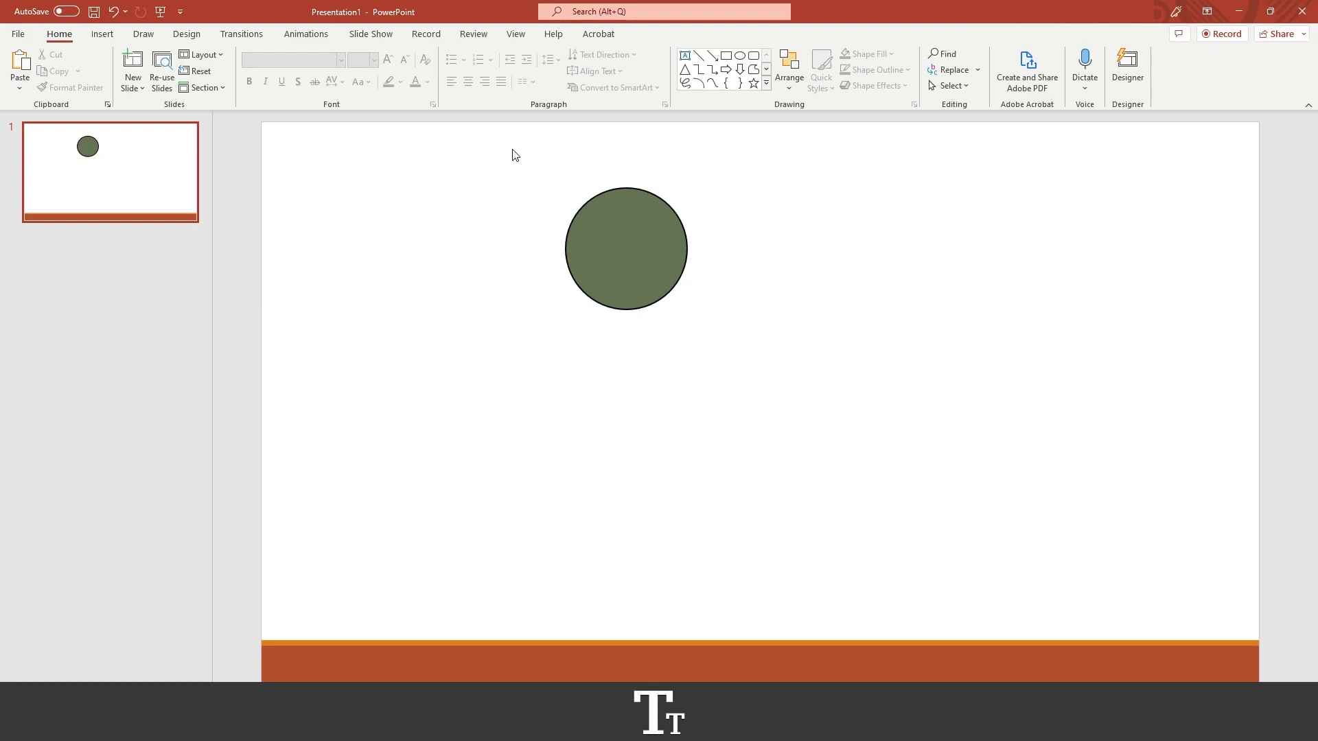
pyautogui.click(101, 36)
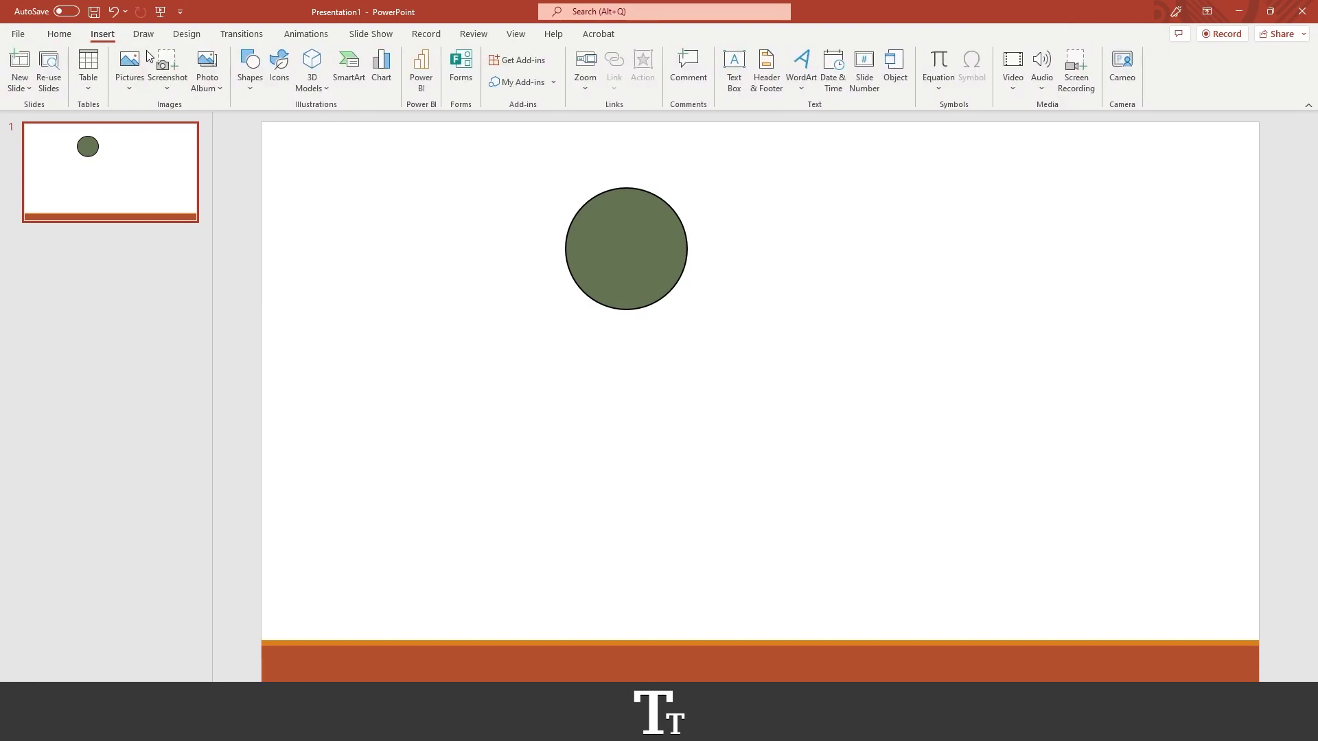
pyautogui.click(250, 72)
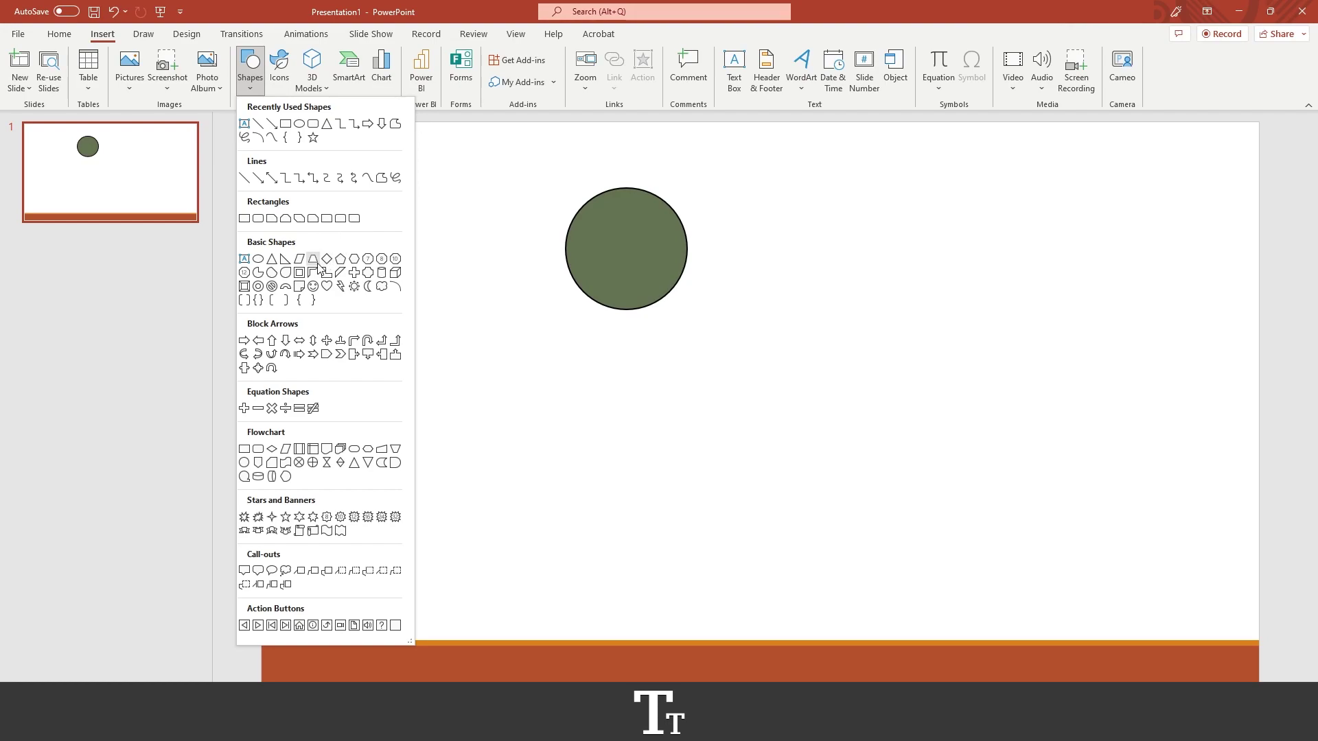
pyautogui.click(285, 260)
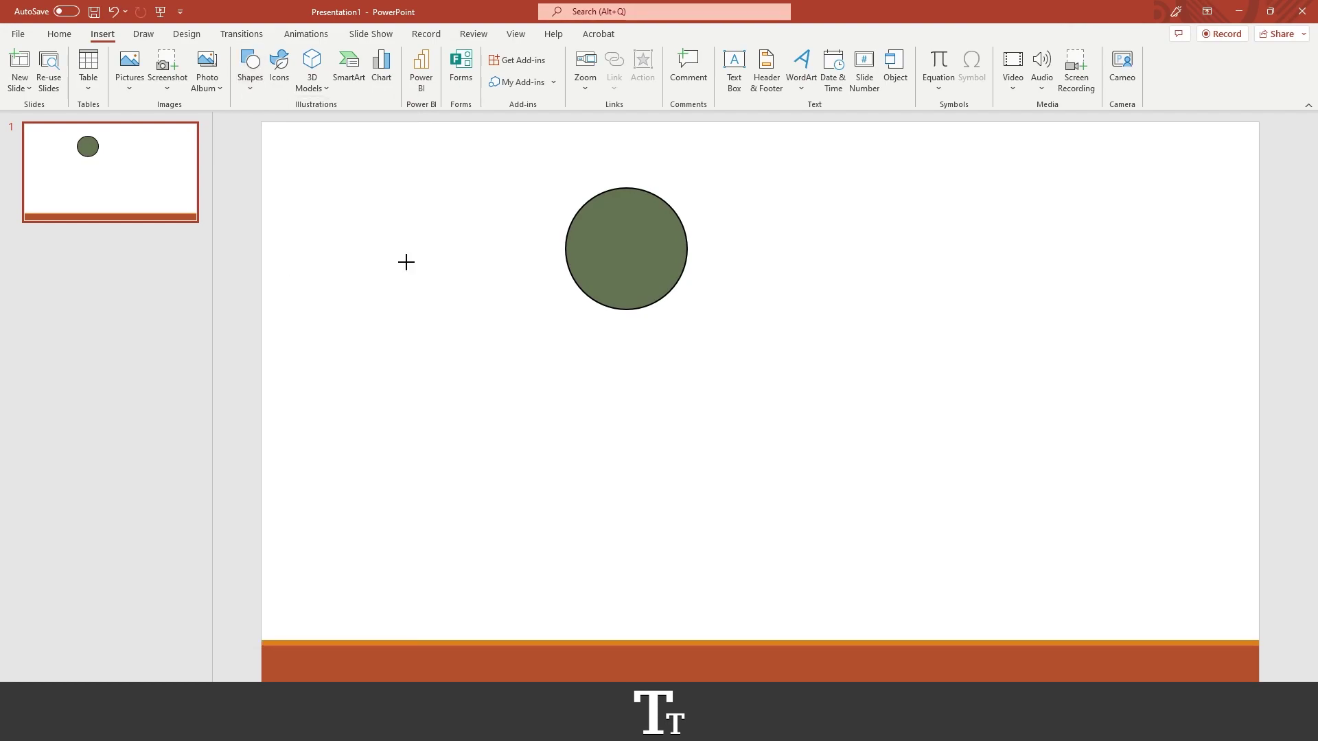
pyautogui.moveTo(406, 263); pyautogui.dragTo(621, 390)
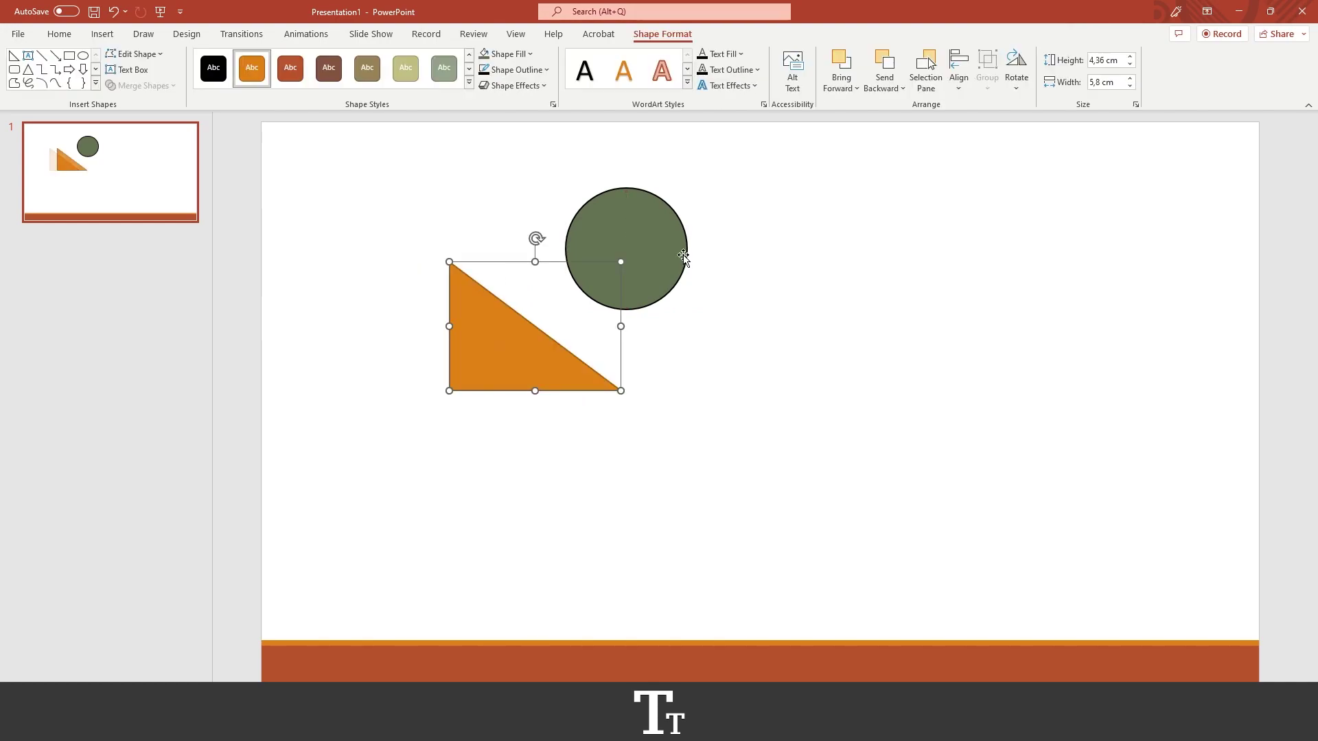
# - Nudge the green circle slightly right and down so it sits above the triangle's right corner
pyautogui.click(478, 227)
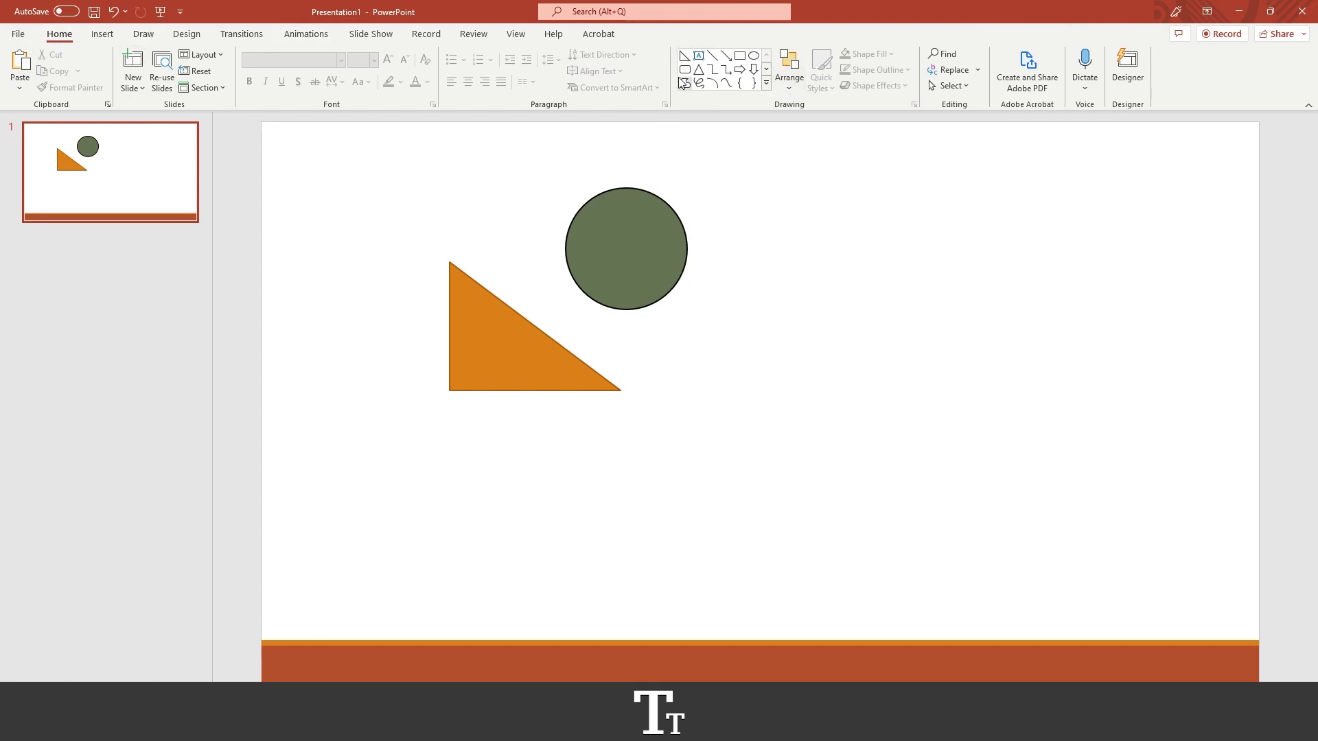
pyautogui.click(766, 82)
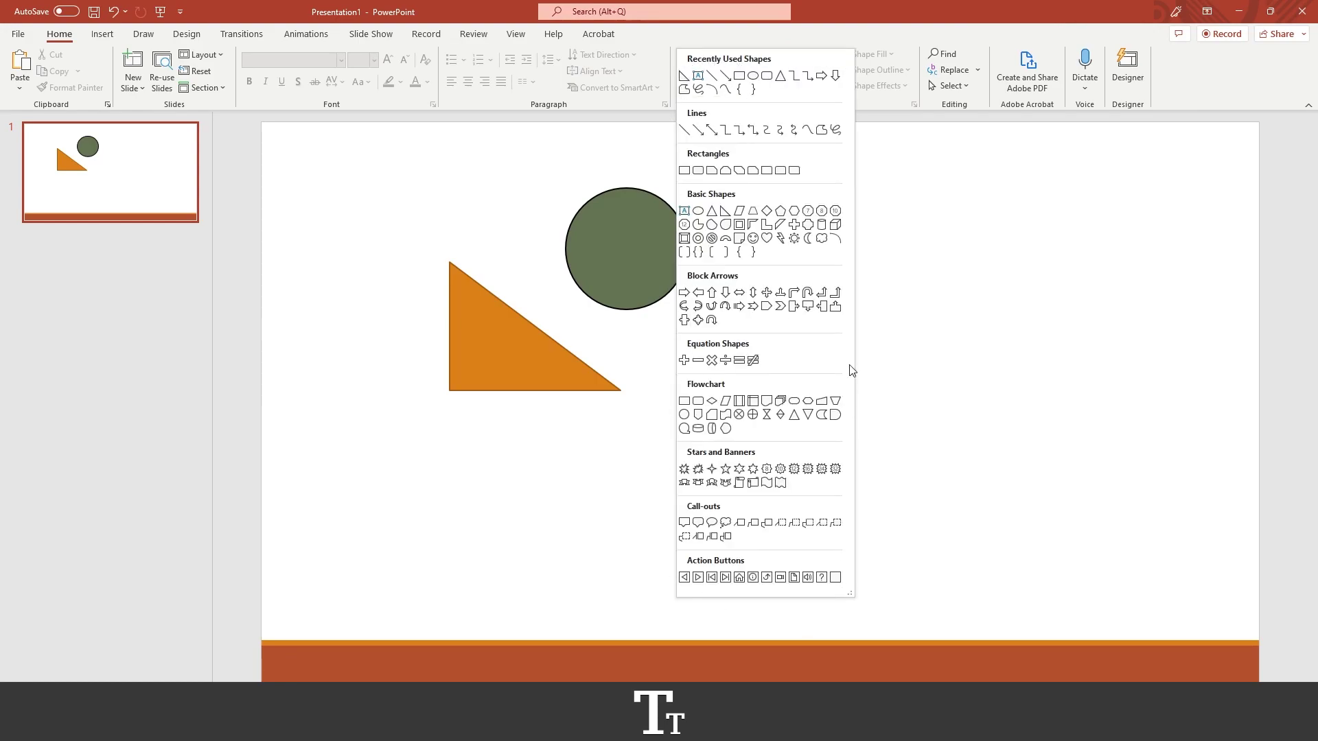
pyautogui.click(478, 232)
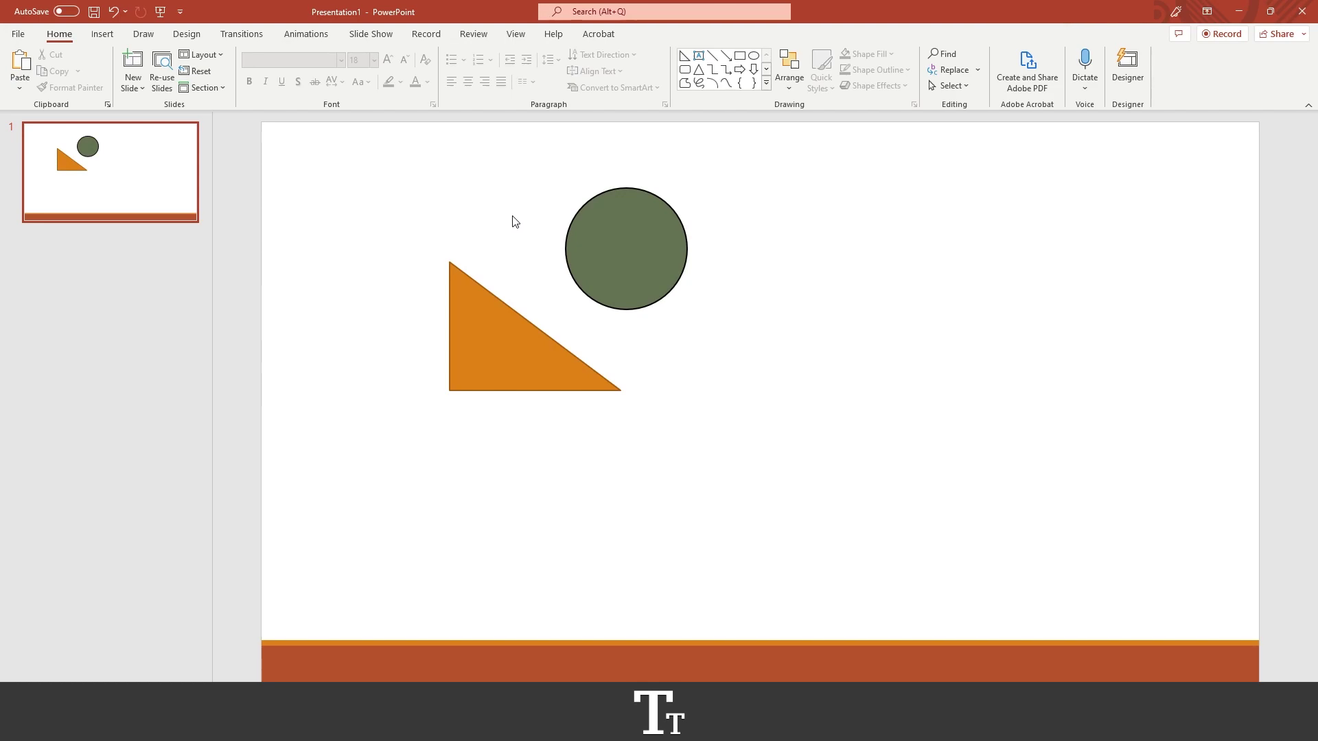
pyautogui.moveTo(598, 259); pyautogui.dragTo(622, 263)
pyautogui.click(755, 244)
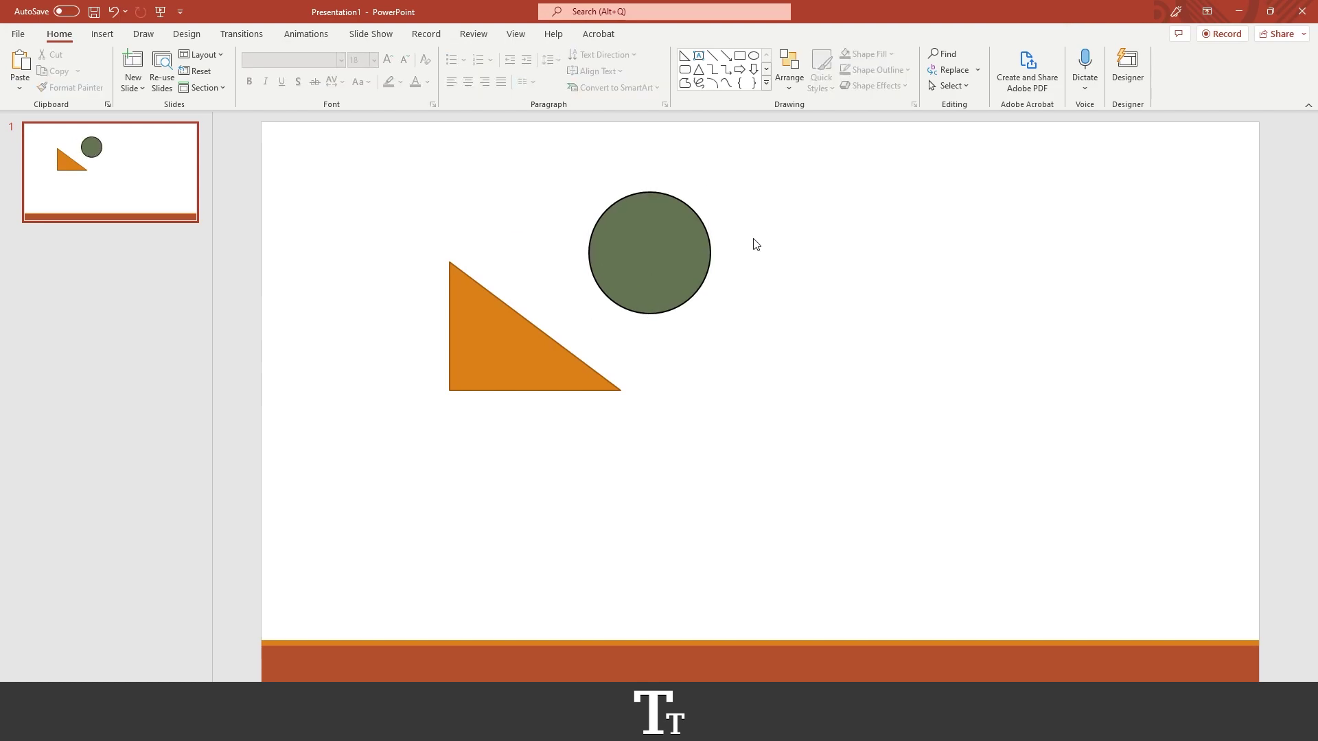